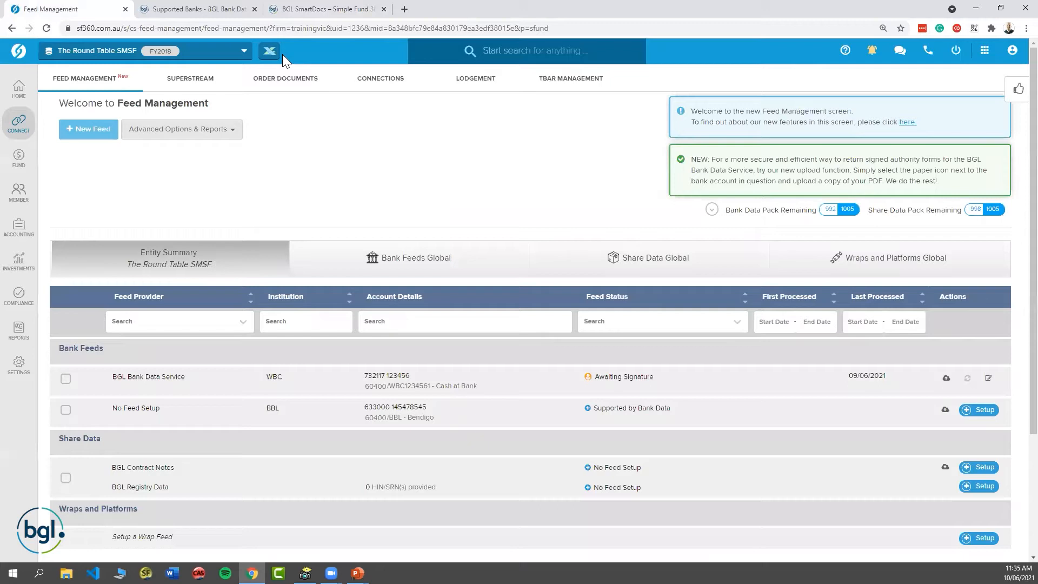
Step: Go to the home entity list, then open the Feed Management screen for The Round Table SMSF
left_click(20, 97)
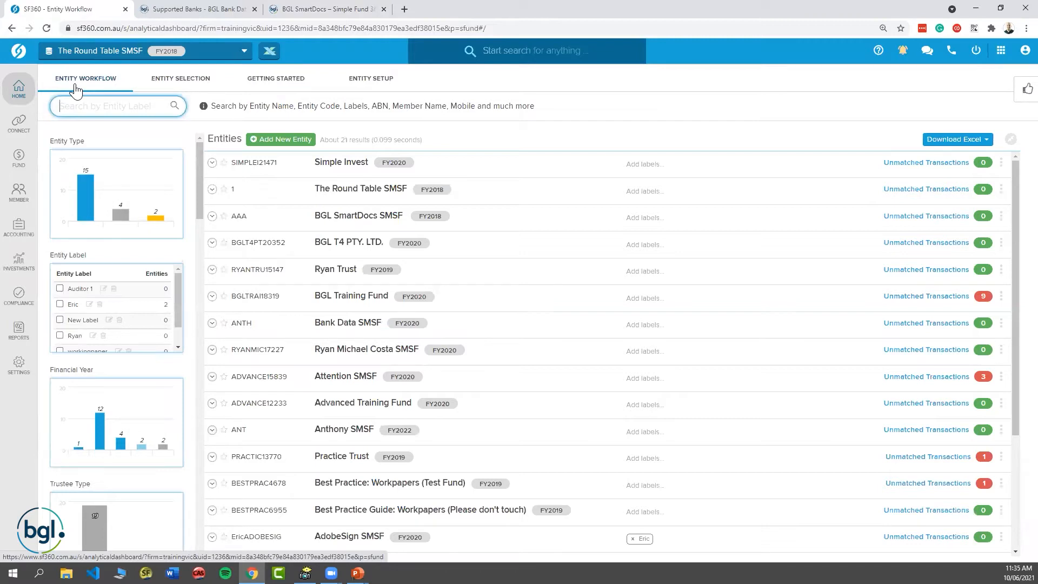
mouse_move(17, 134)
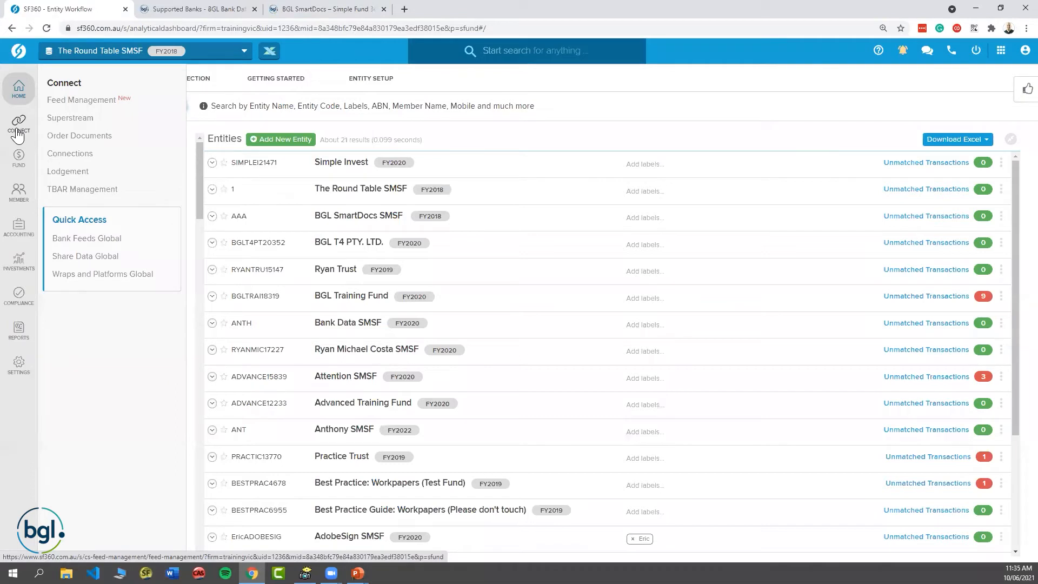
left_click(85, 102)
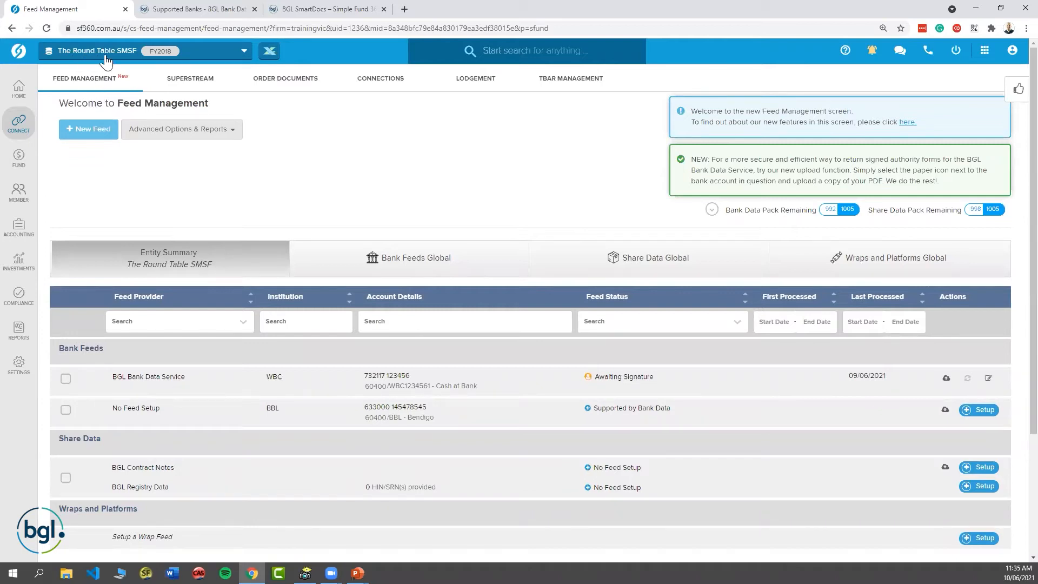
Step: Look through the entity summary's feeds and the options of its Feed Provider filter
scroll(130, 215, "down", 1)
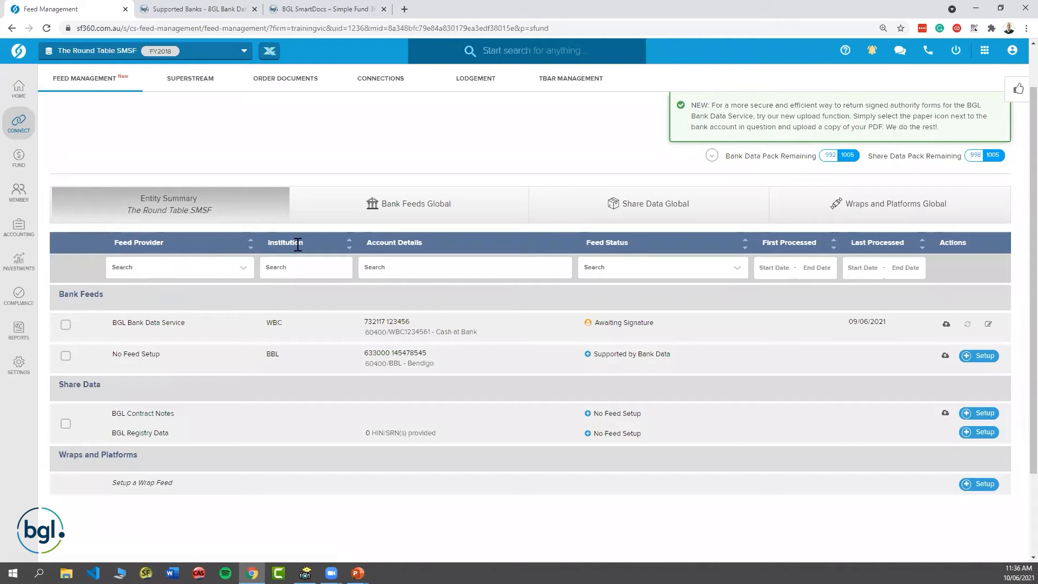
left_click(193, 267)
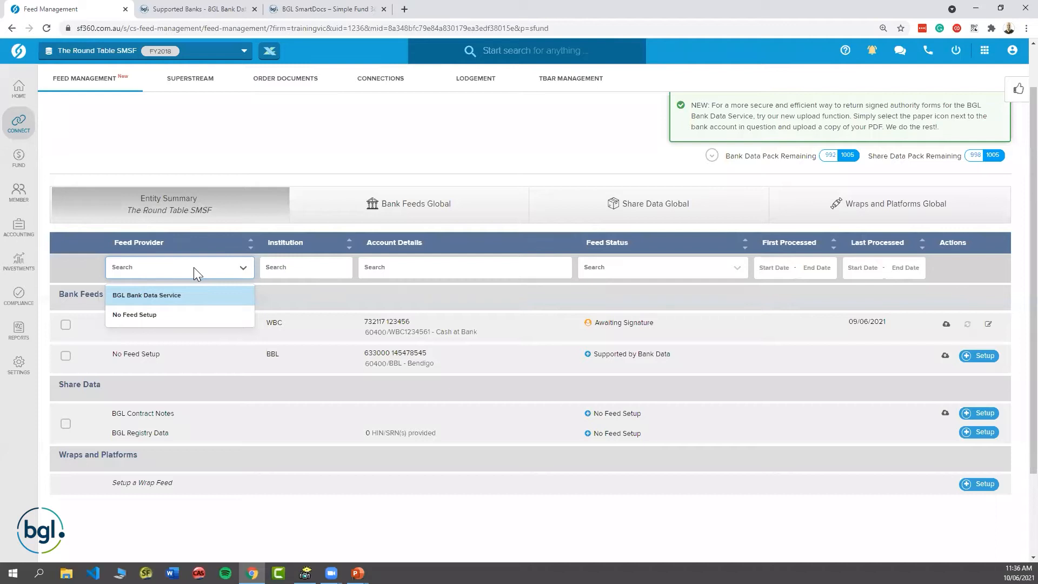
left_click(130, 249)
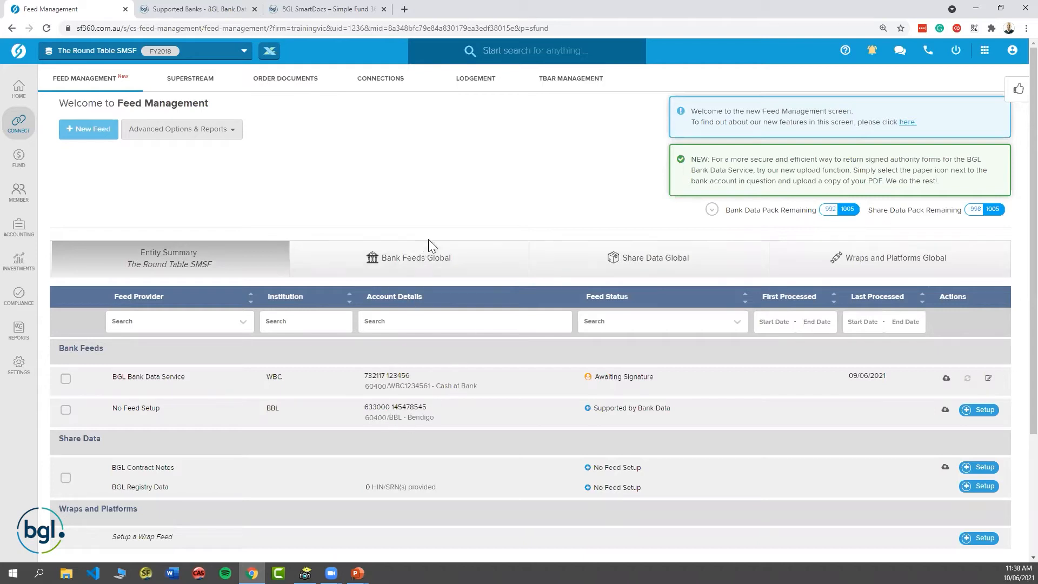
Step: Review the global bank feeds by status: Not Supported, Supported, Awaiting Signature, Institution Pending, Operating and Attention
left_click(430, 270)
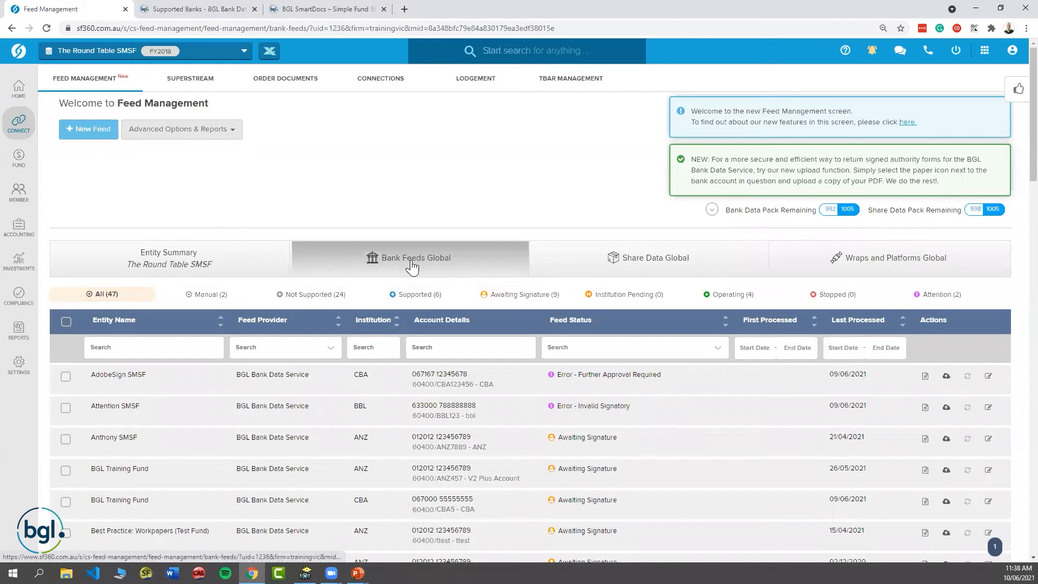
left_click(319, 294)
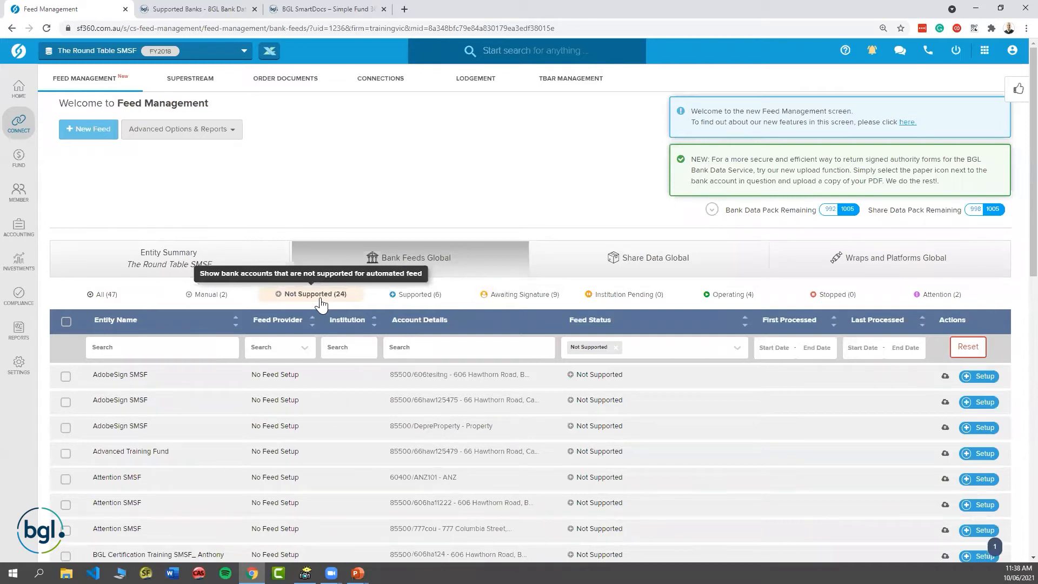
left_click(406, 300)
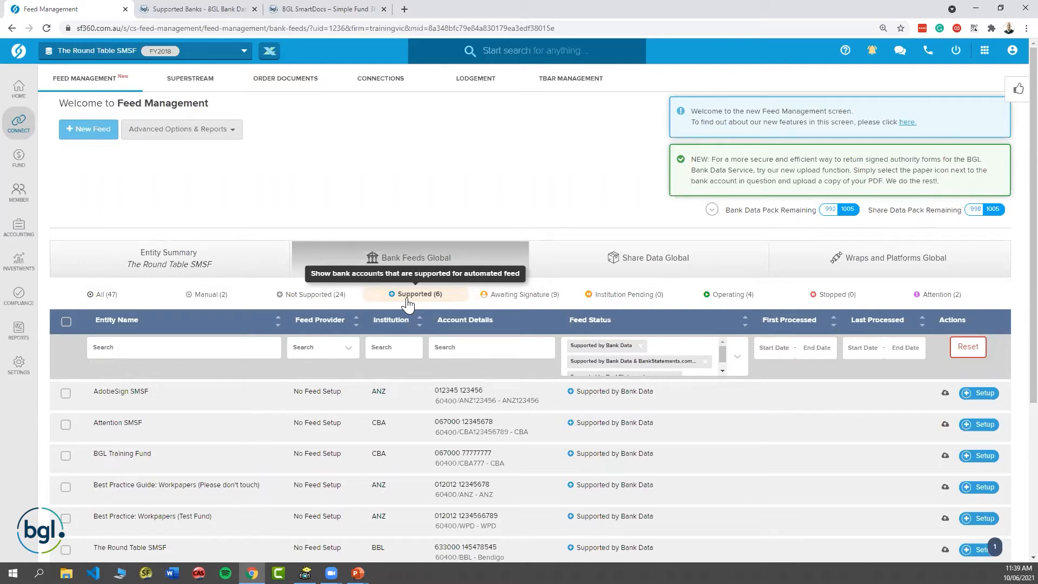
left_click(518, 298)
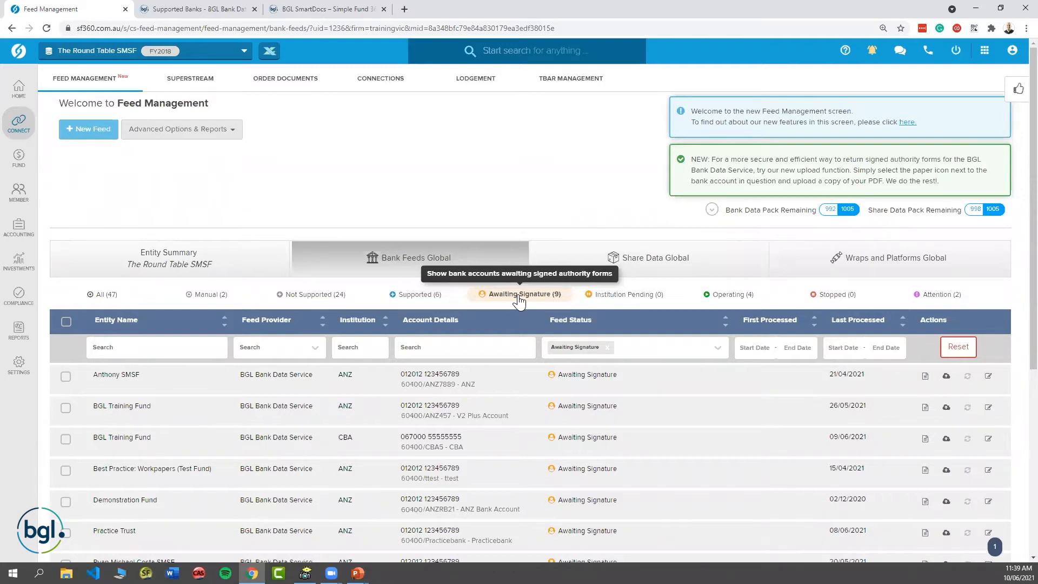
left_click(629, 299)
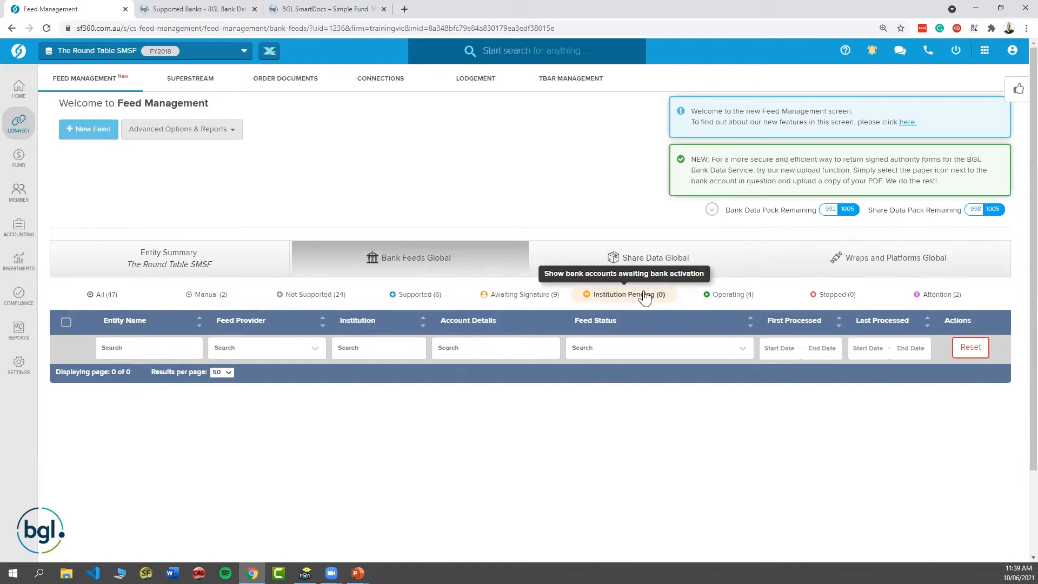
left_click(740, 298)
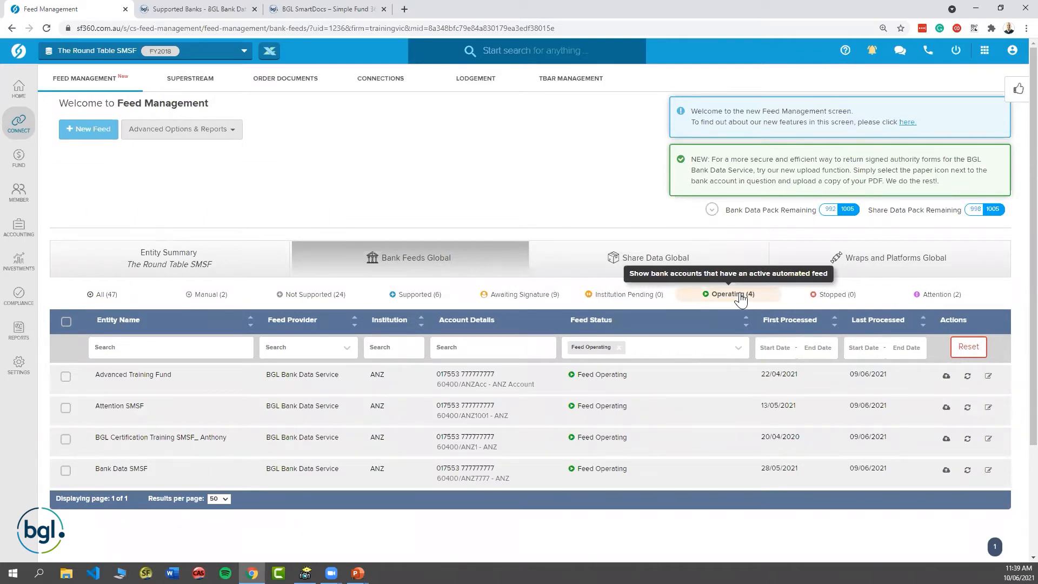
left_click(941, 302)
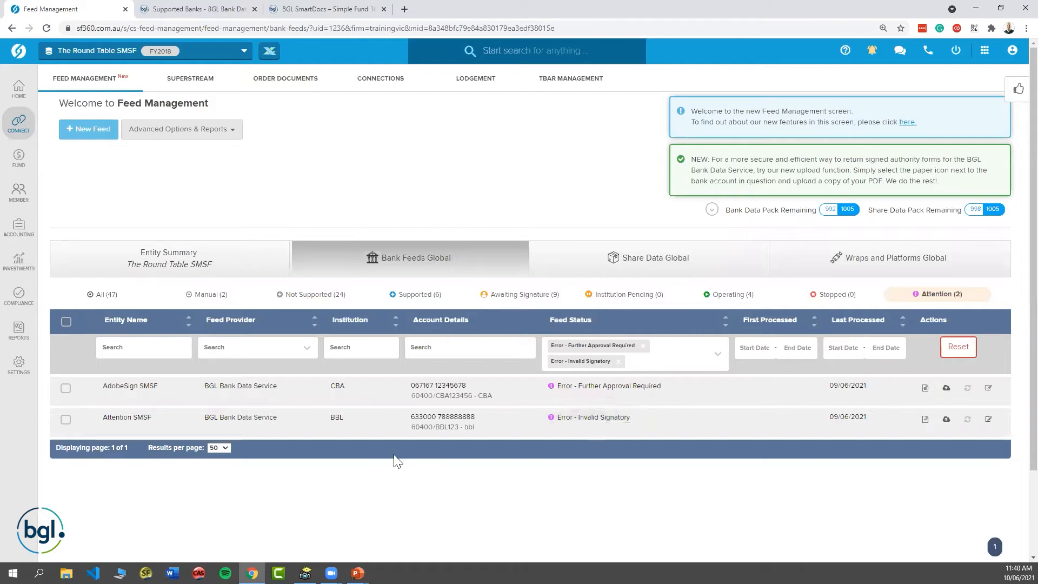
Step: Switch to the PowerPoint slide show and advance to the Bank Data Automation - Mind Map slide
left_click(357, 573)
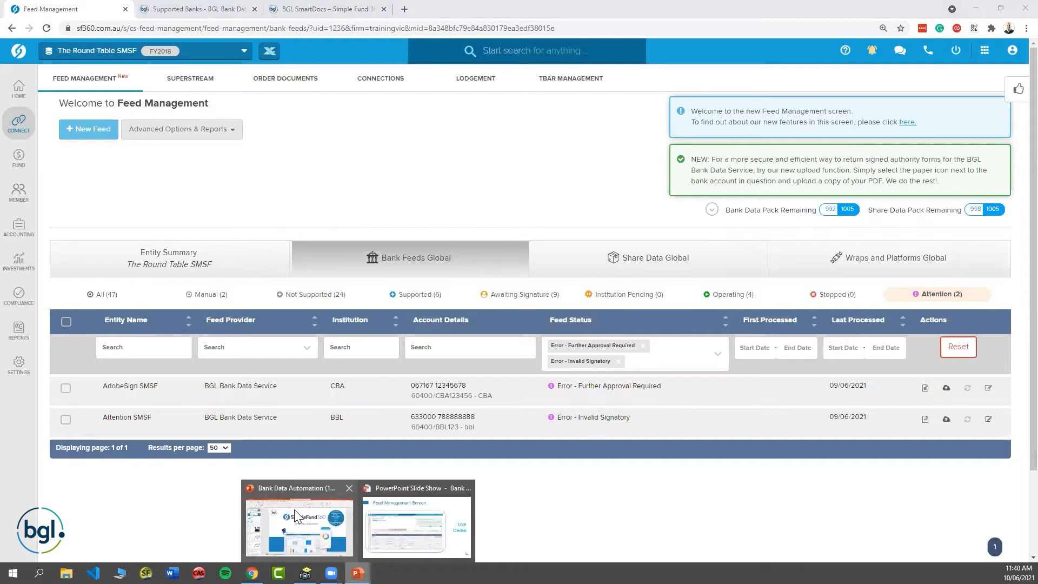
left_click(410, 524)
key("Right")
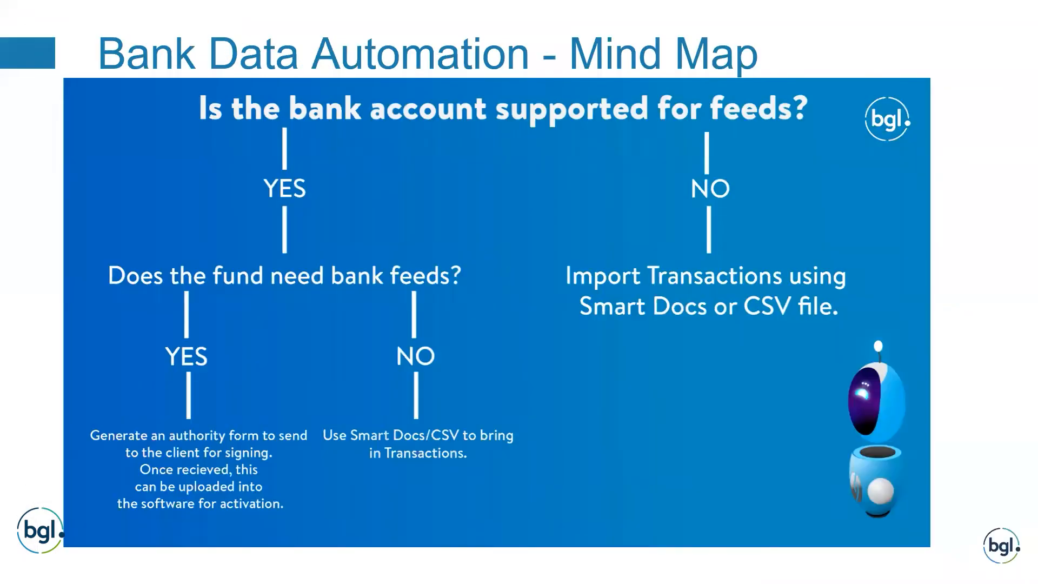
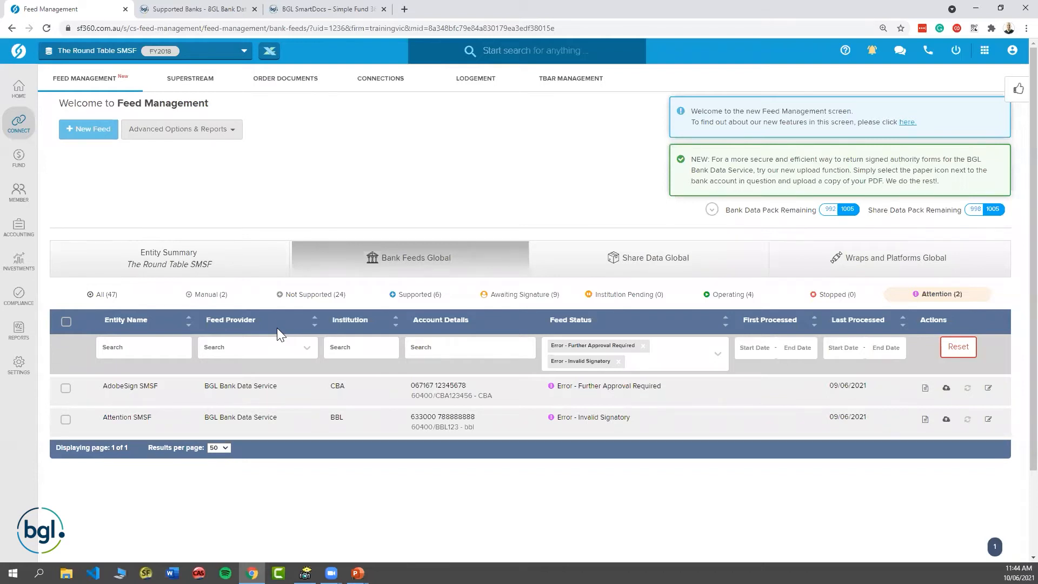
Step: Check the available advanced options and reports, and filter the global bank feeds to Supported accounts
left_click(233, 134)
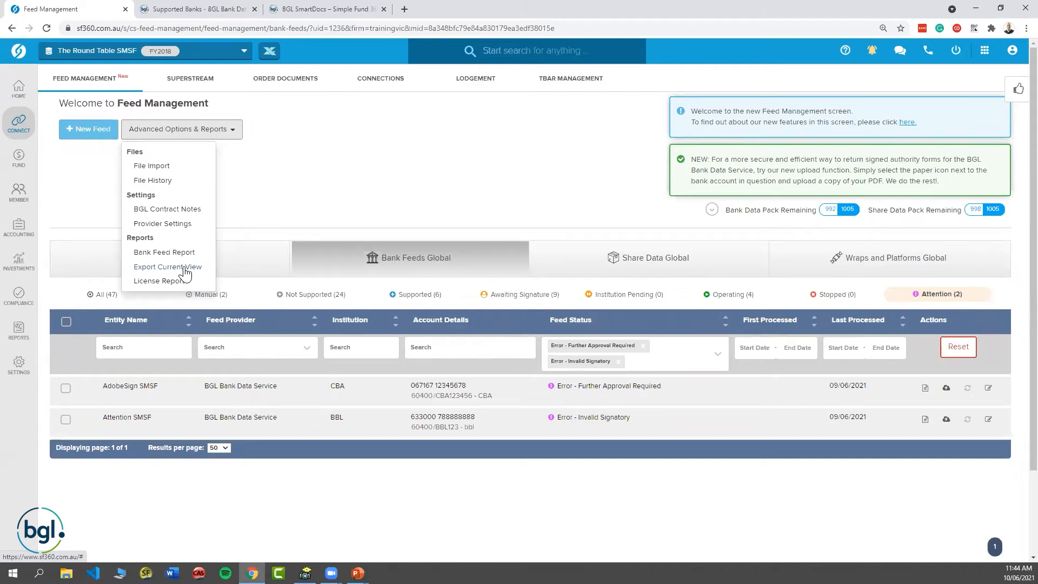
left_click(254, 189)
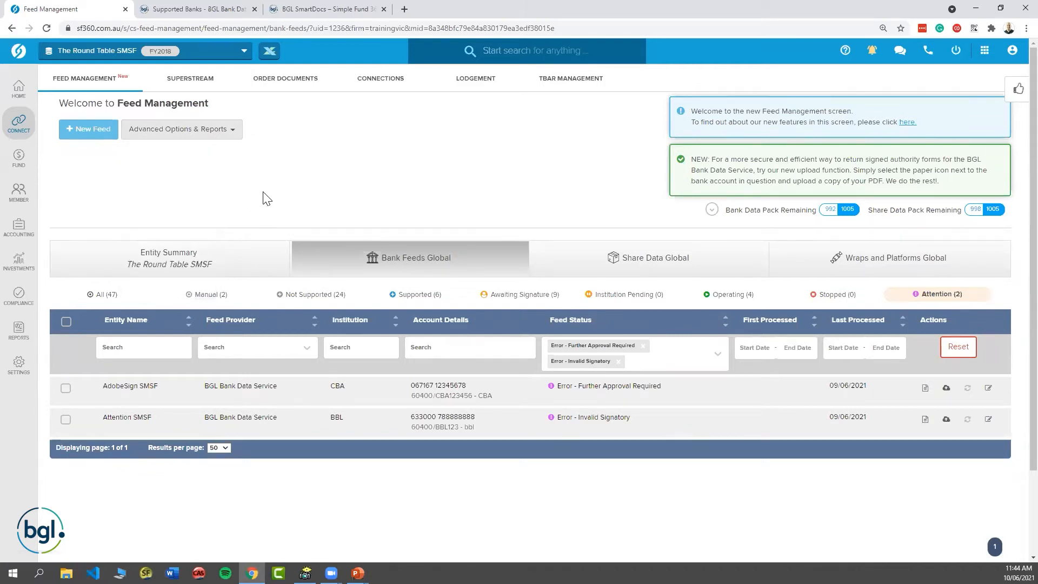
left_click(410, 294)
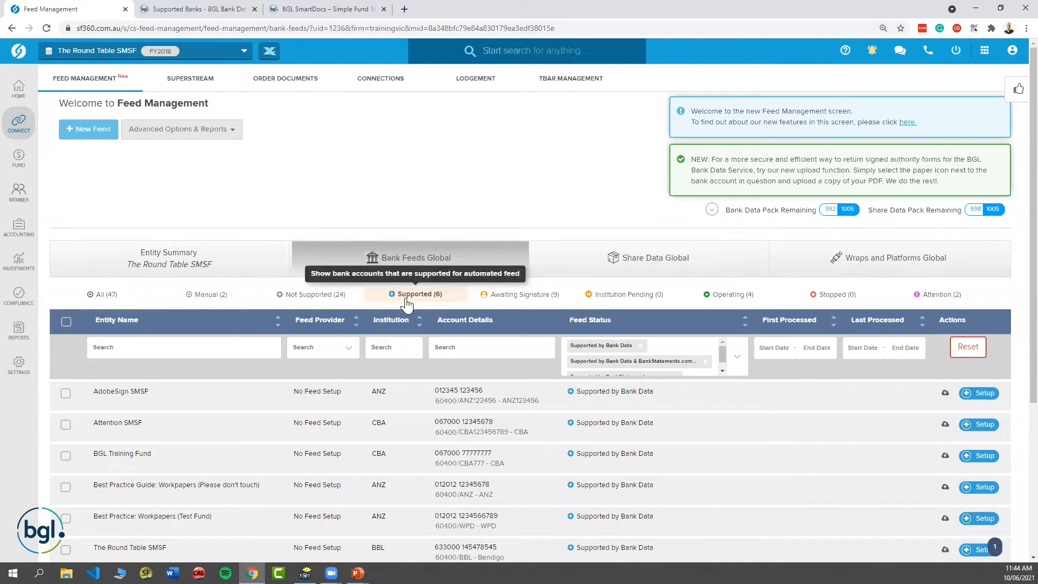
Step: Examine the BGL Bank Data Service supported banks article for each bank's supported and unsupported account types
left_click(192, 9)
scroll(438, 402, "down", 5)
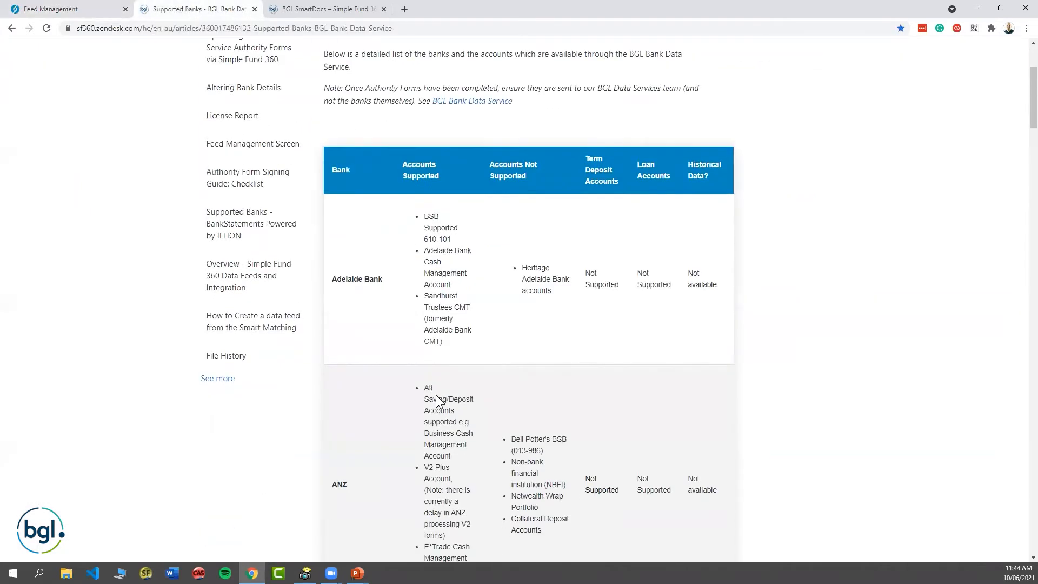
scroll(435, 397, "up", 5)
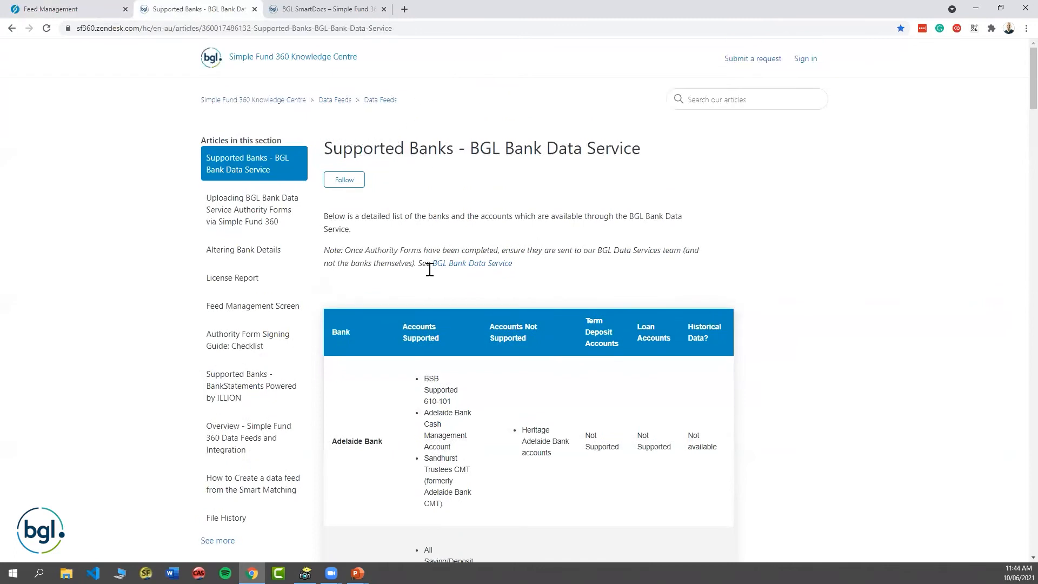
scroll(405, 321, "down", 7)
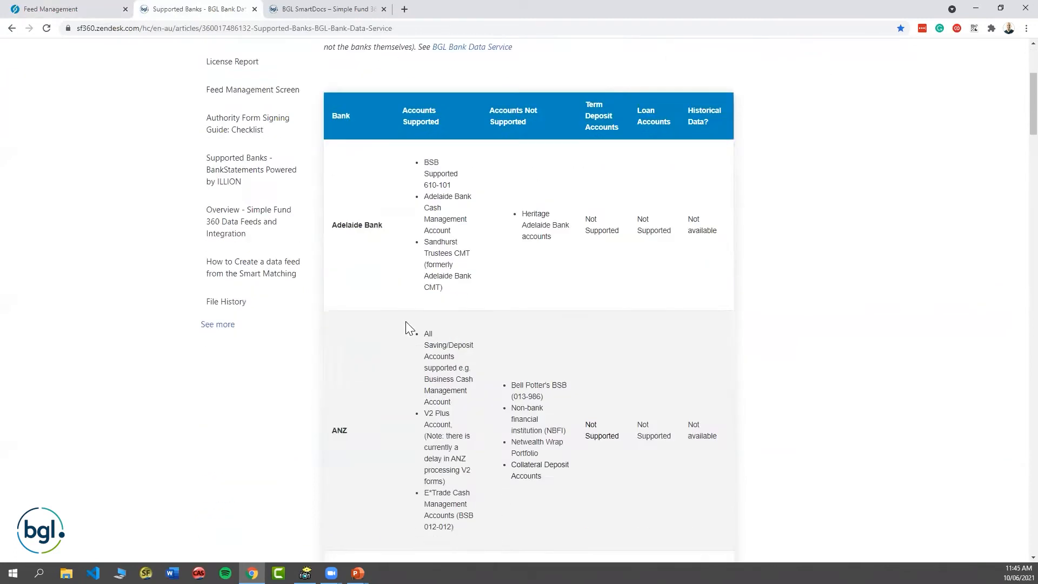
scroll(405, 322, "down", 7)
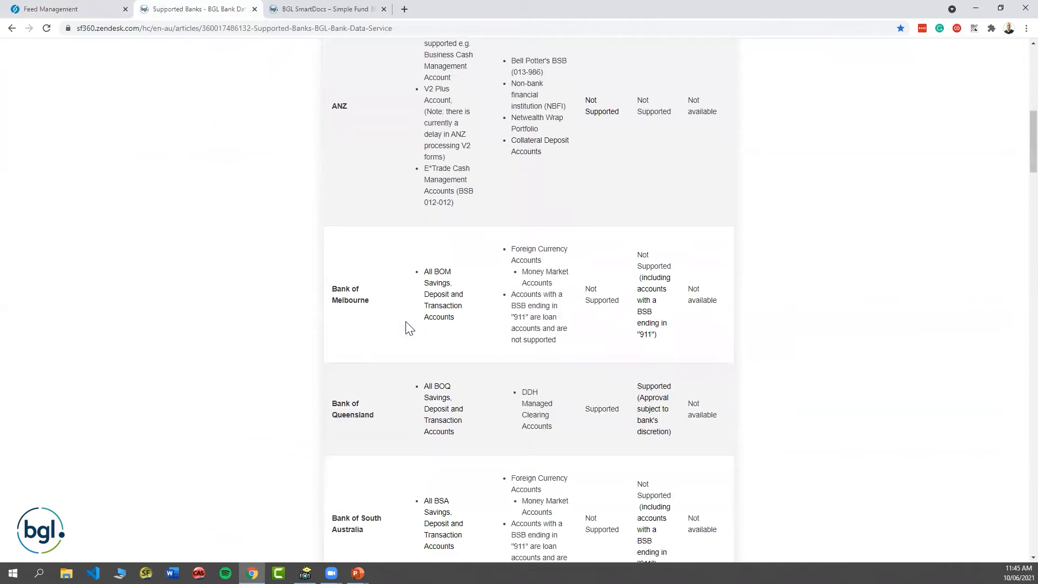
scroll(405, 325, "up", 15)
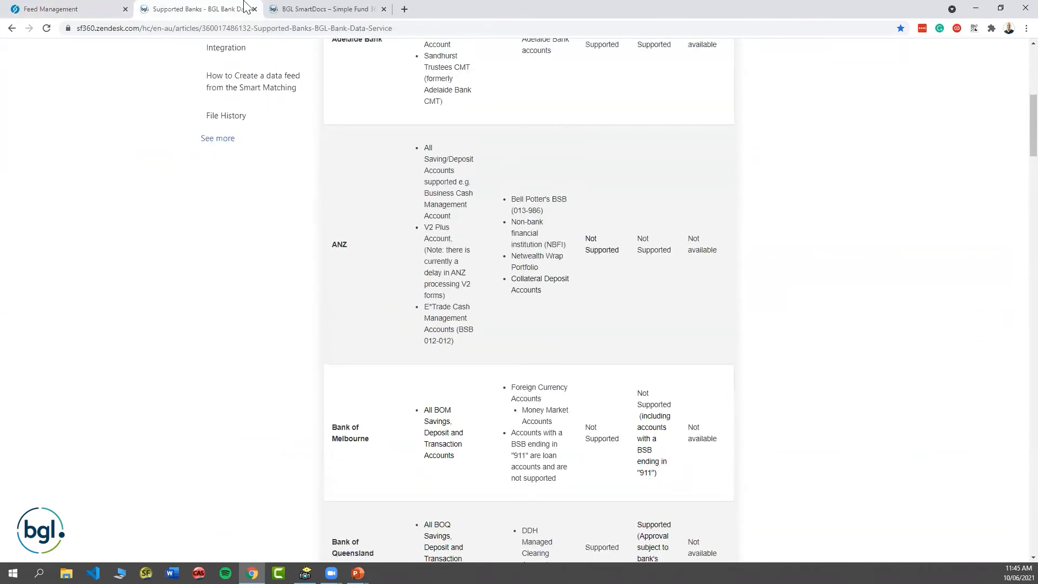
Step: Return to Feed Management and select The Round Table SMSF to show its entity summary
left_click(38, 9)
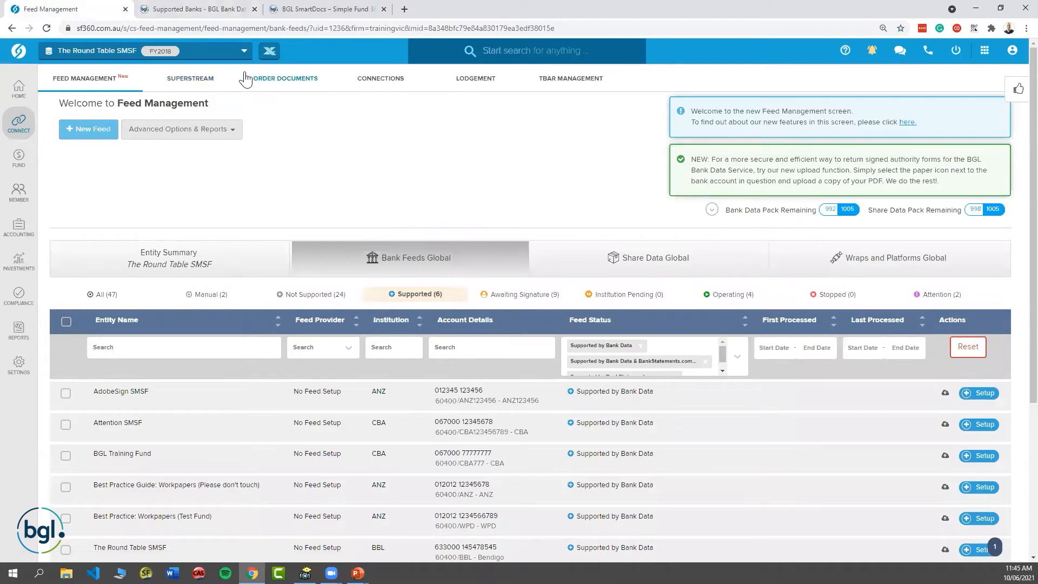
left_click(243, 54)
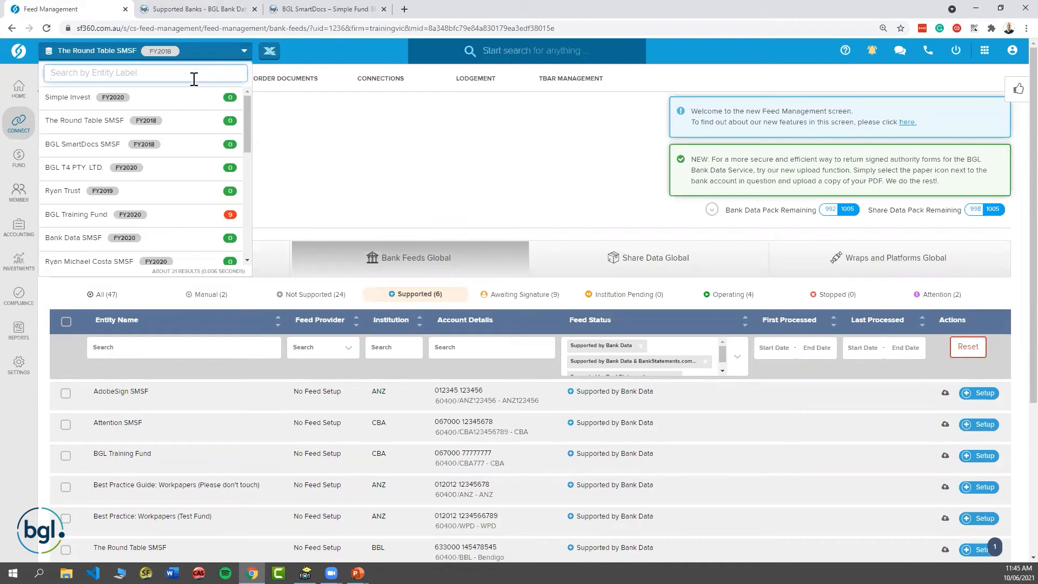
left_click(203, 122)
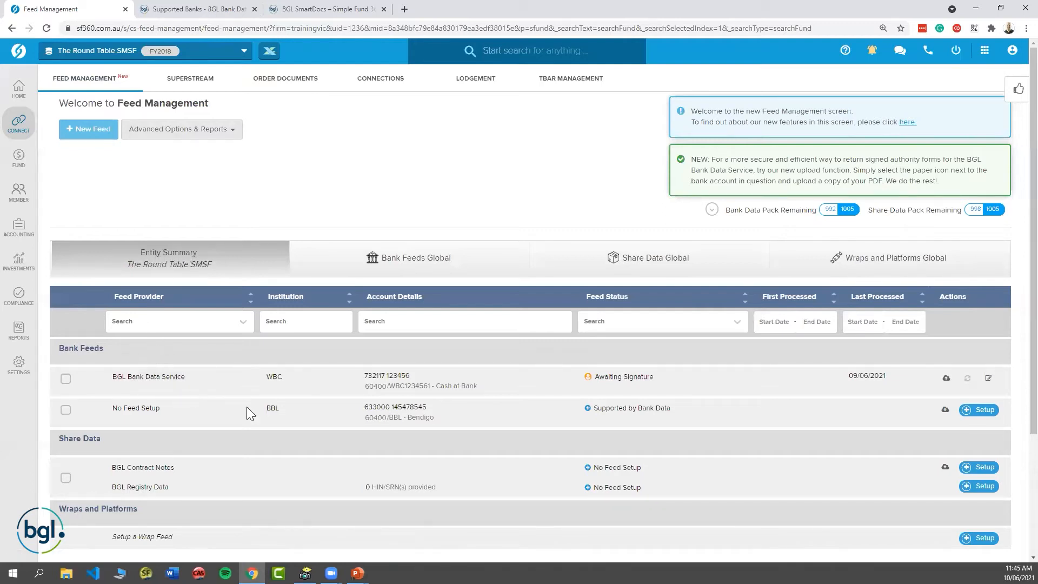
Step: Start the feed setup for the Bendigo bank account and generate its BGL Bank Data Service authority form
left_click(983, 410)
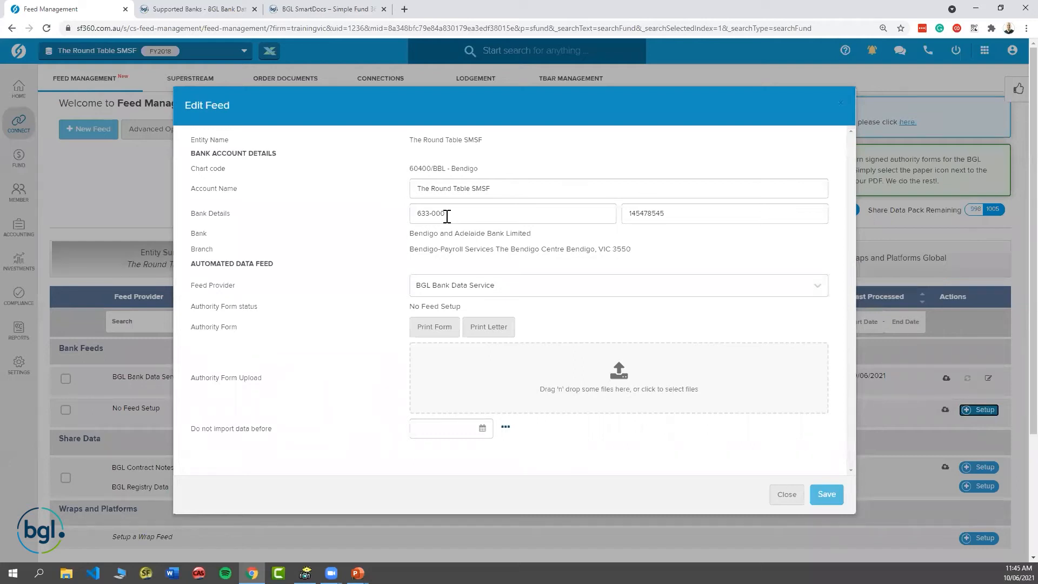
left_click(651, 214)
left_click(537, 216)
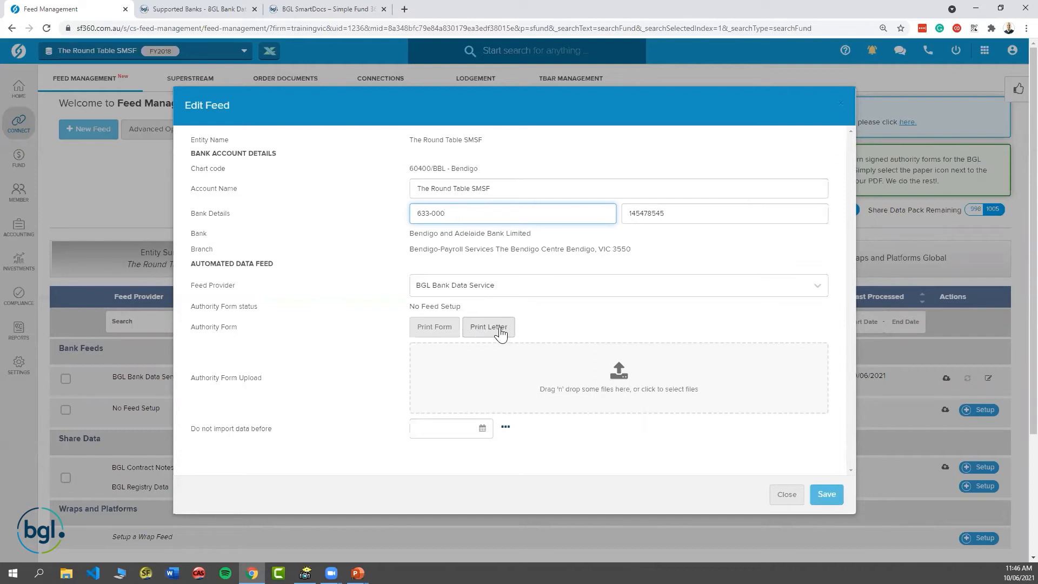
left_click(421, 335)
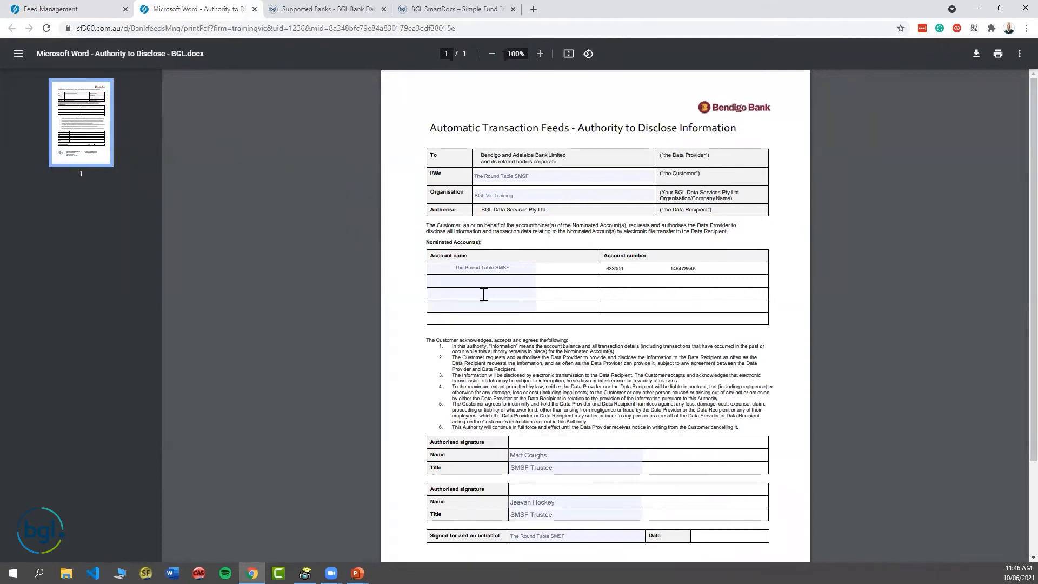
Step: Examine the nominated account, signatory and return details on the Bendigo Bank authority form
scroll(484, 300, "down", 2)
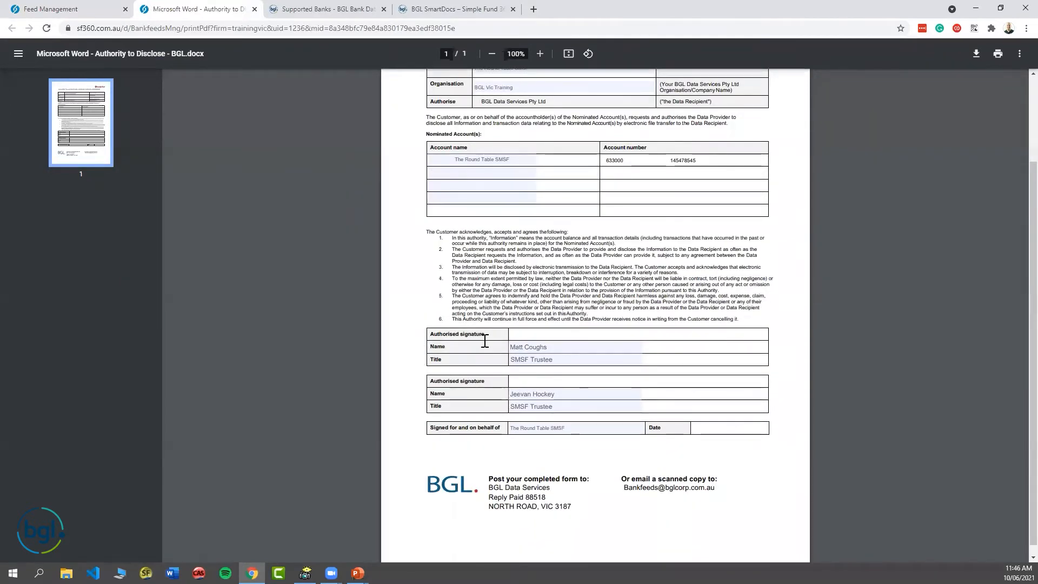
scroll(520, 402, "up", 2)
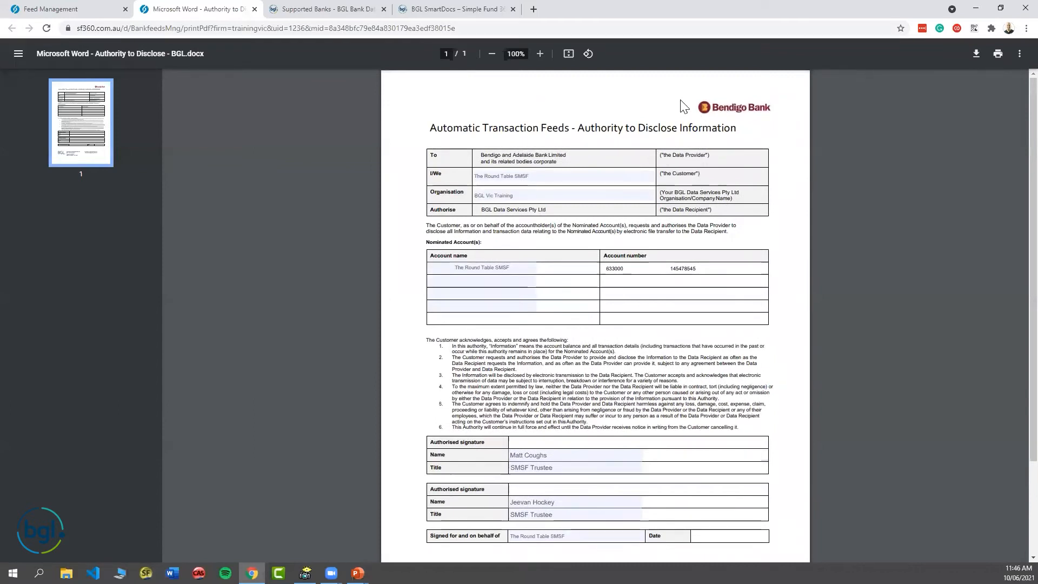
scroll(555, 303, "down", 2)
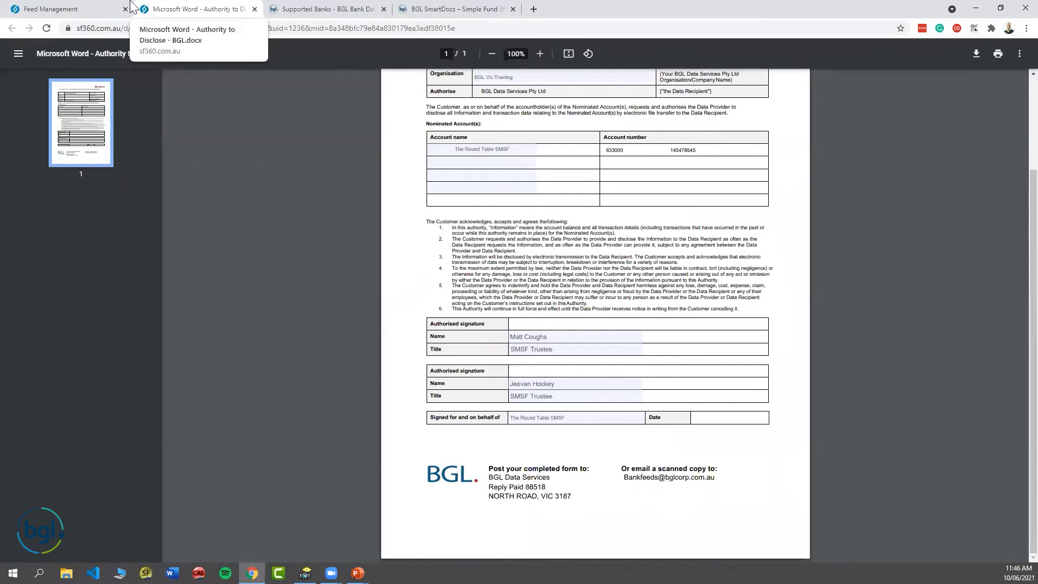
Step: Save the Bendigo account's feed setup and show the bank feeds for all entities
left_click(79, 7)
left_click(825, 497)
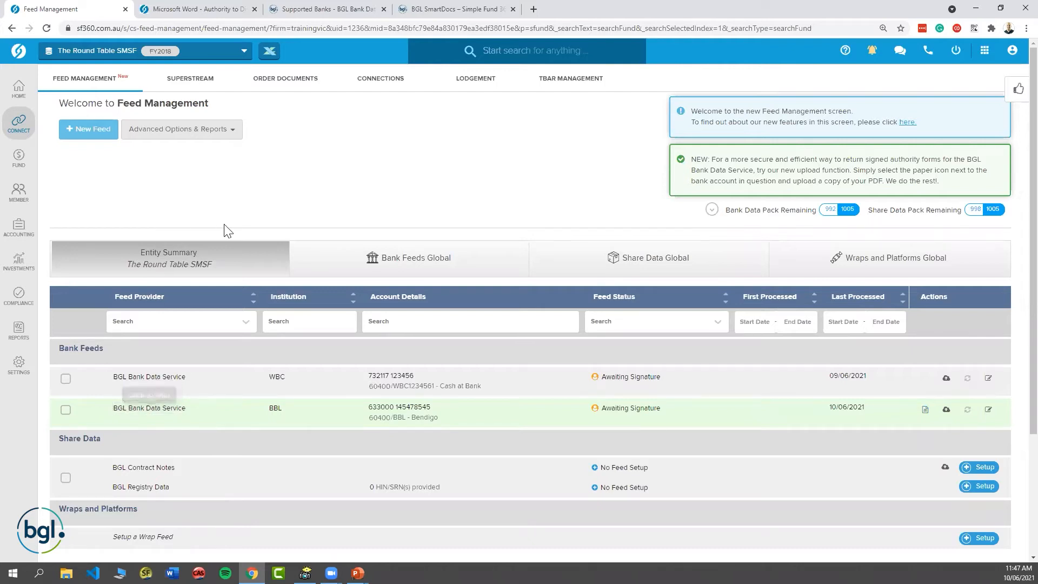
left_click(348, 271)
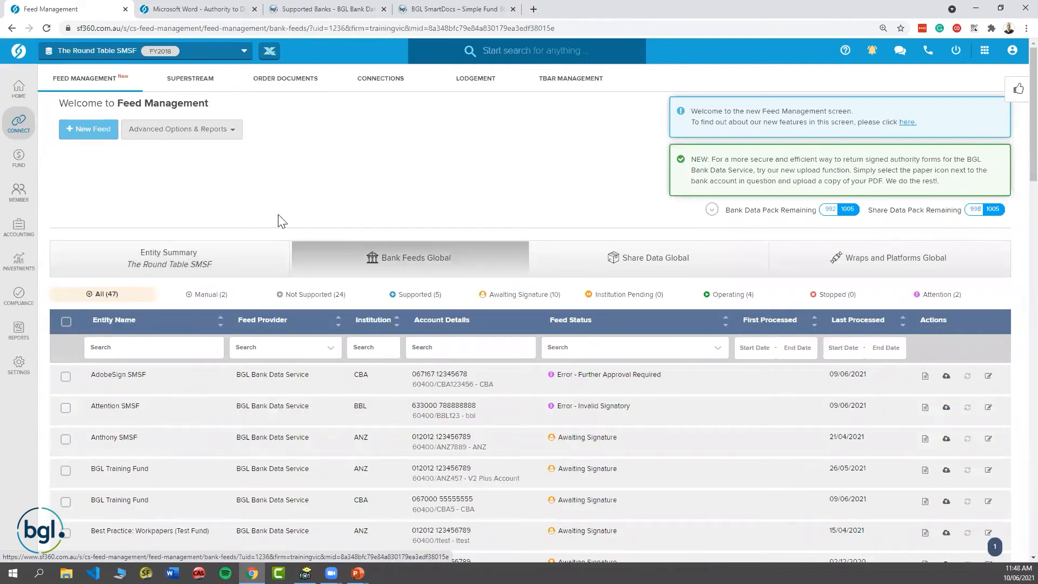
Step: Filter the bank feeds to supported accounts and create authority forms for the Attention SMSF and BGL Training Fund CBA accounts
mouse_move(19, 227)
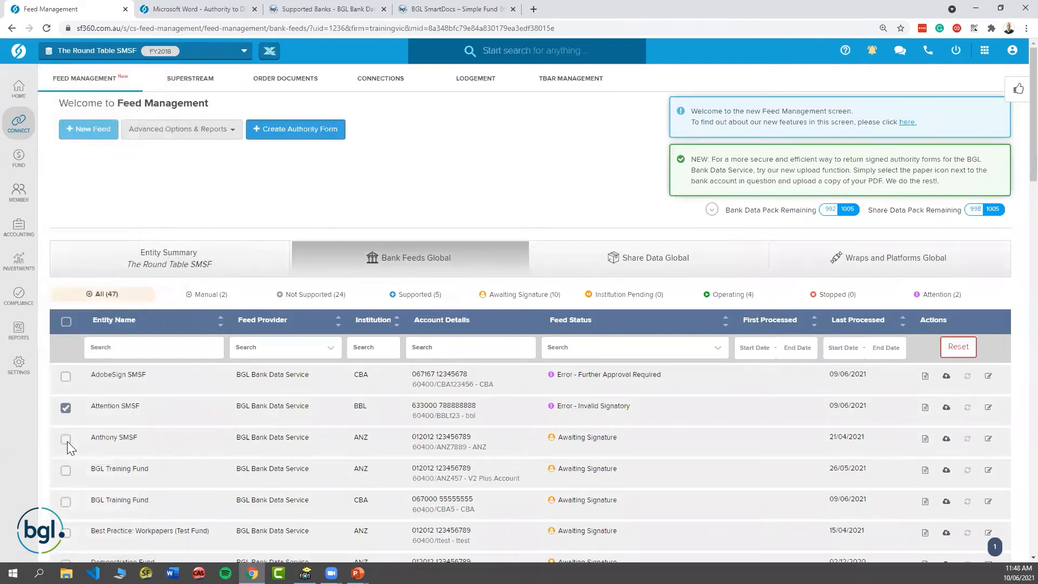
left_click(416, 300)
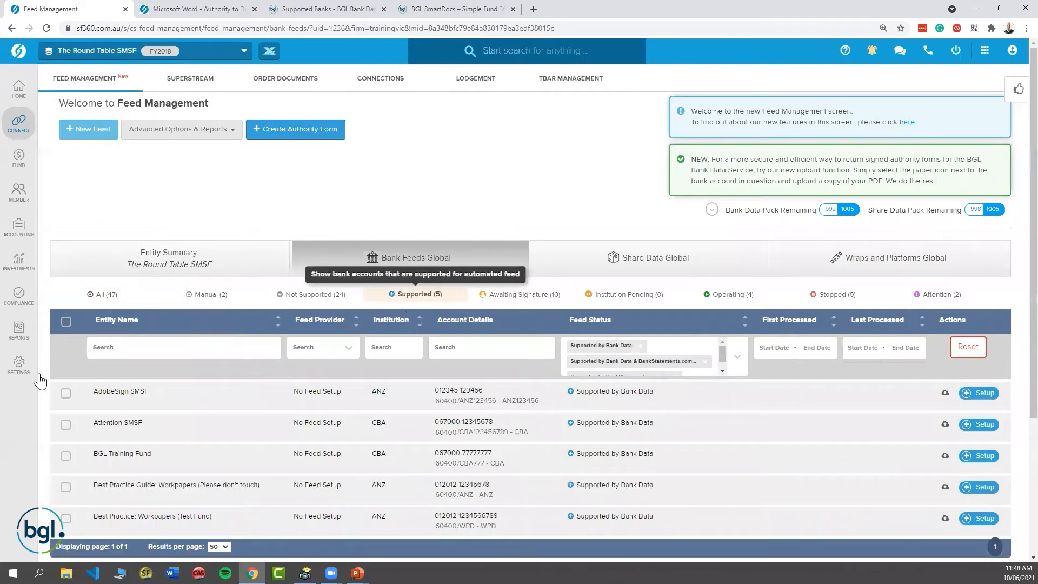
left_click(65, 424)
left_click(65, 456)
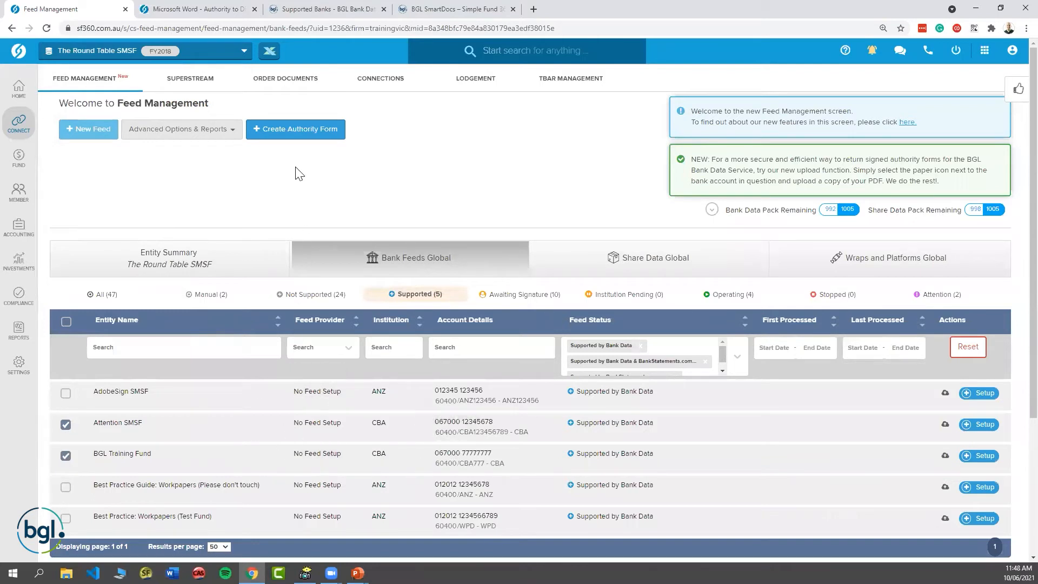
left_click(316, 135)
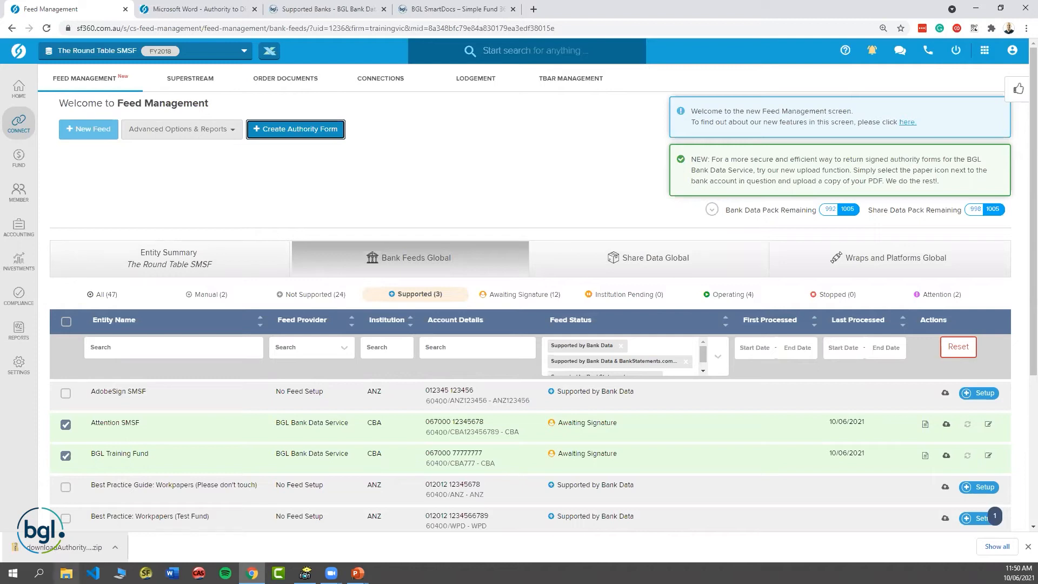
Step: Switch to the running PowerPoint slide show and advance to the Smart Docs slide
left_click(357, 573)
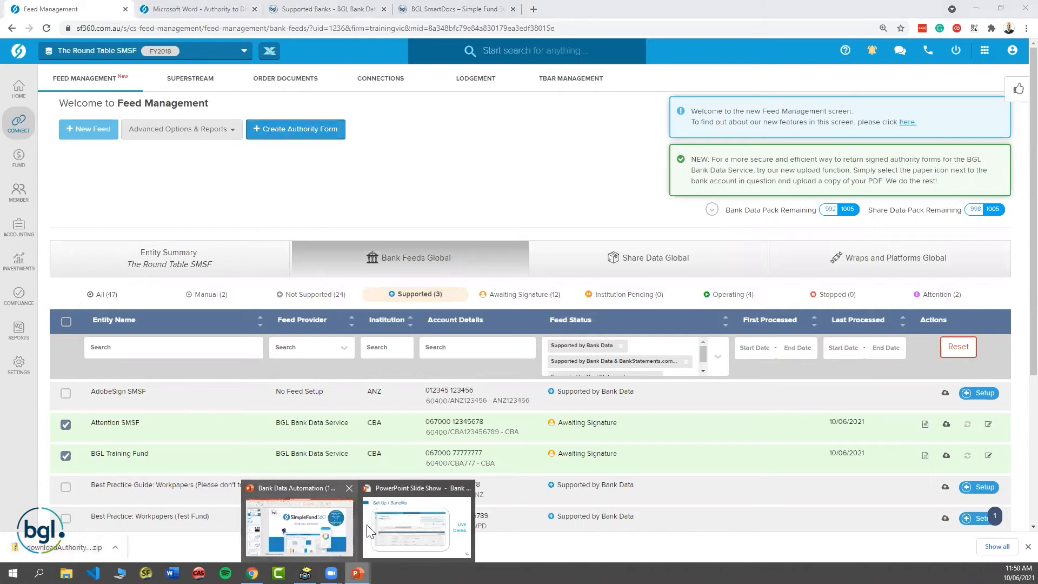
left_click(381, 523)
left_click(360, 371)
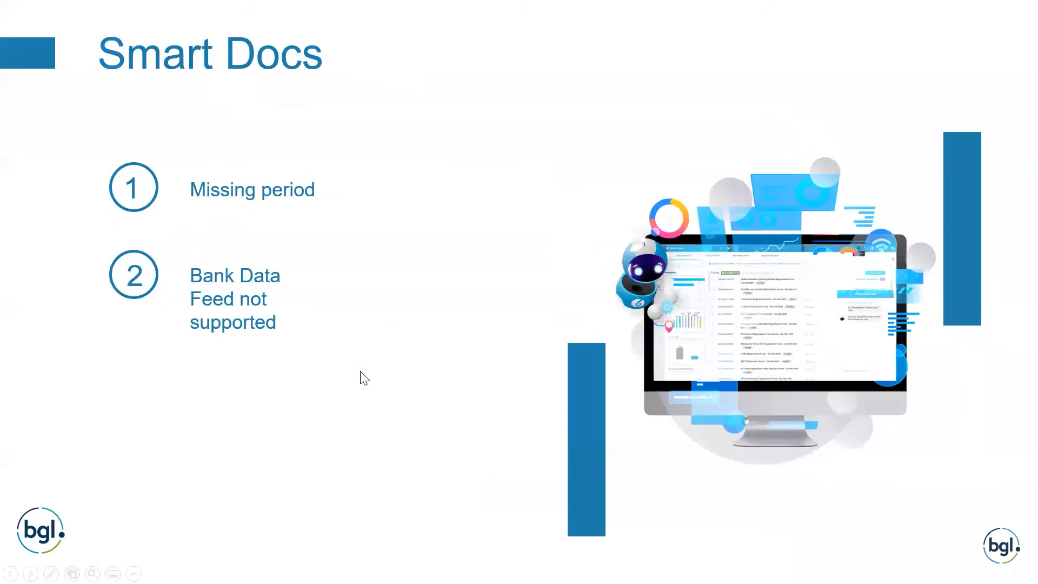
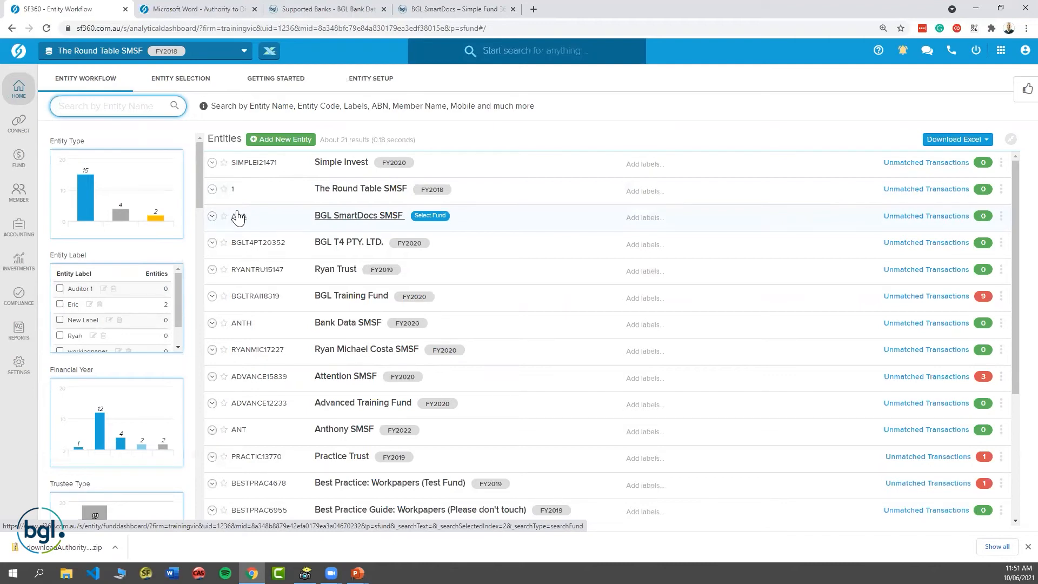
Step: Select the BGL SmartDocs SMSF fund and open Fast Data Entry for its Cash at Bank account from the transaction list
left_click(71, 103)
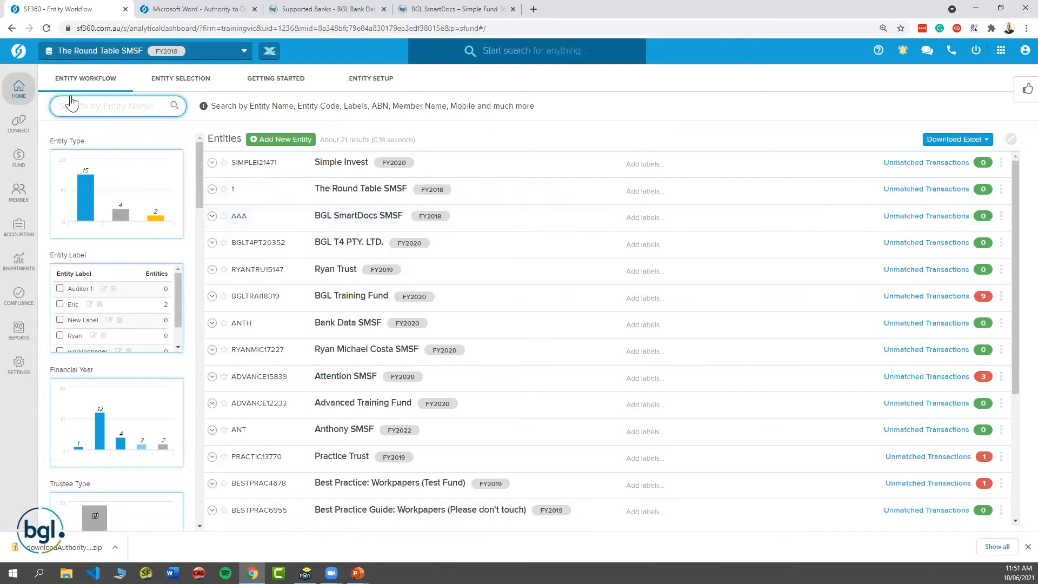
left_click(337, 217)
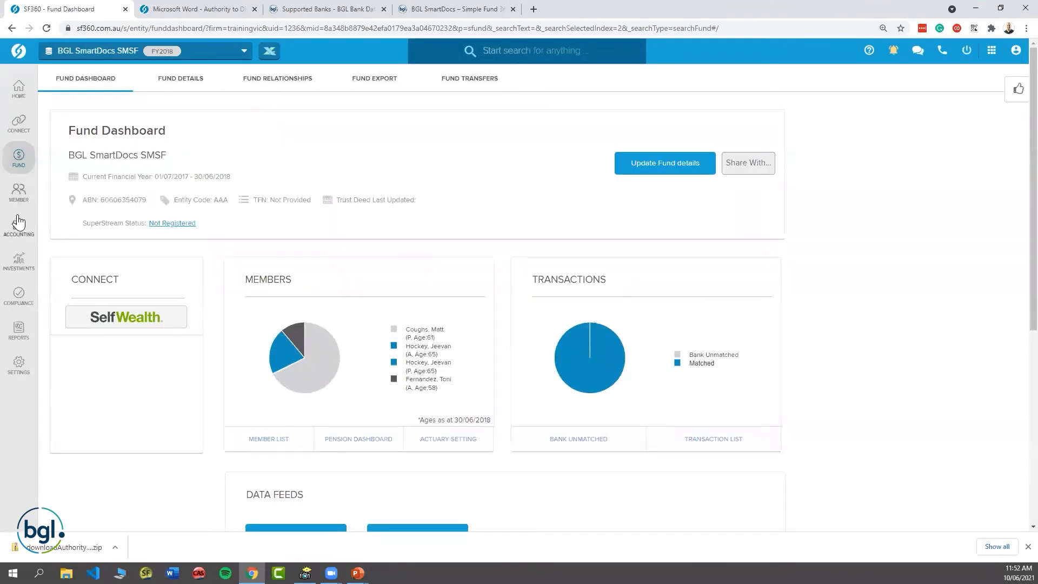
left_click(15, 238)
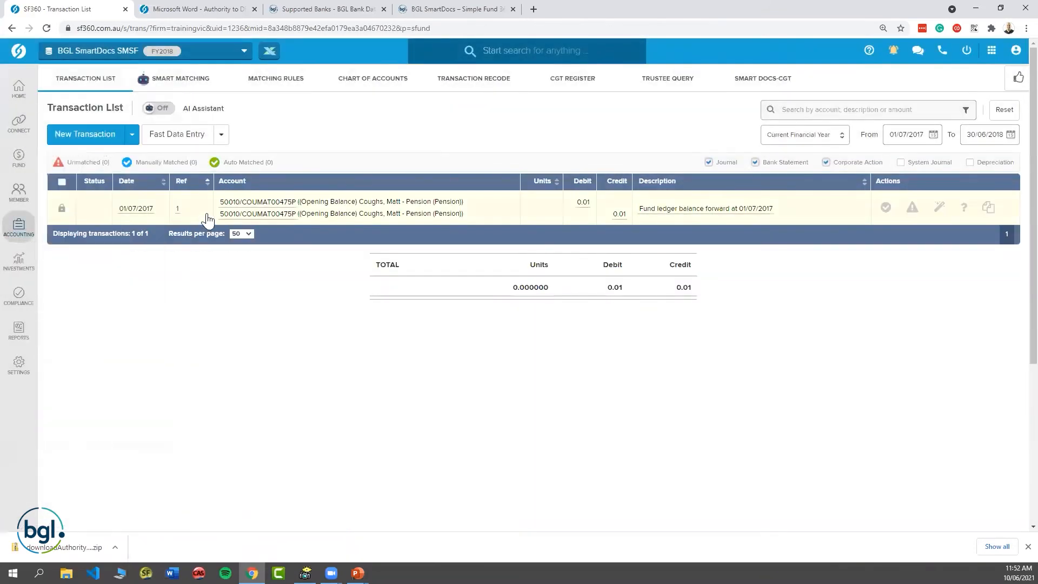
left_click(175, 140)
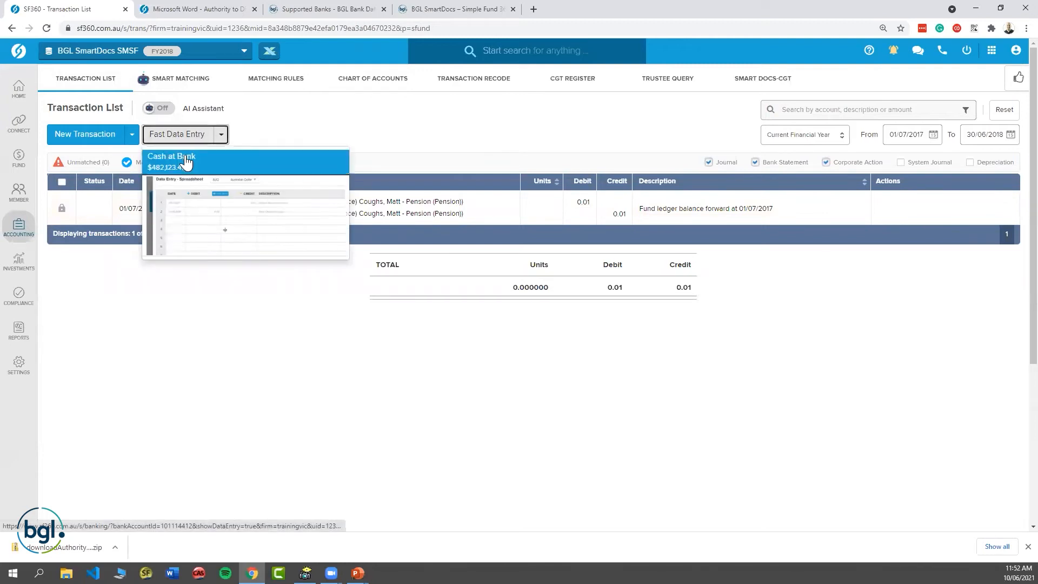
left_click(186, 160)
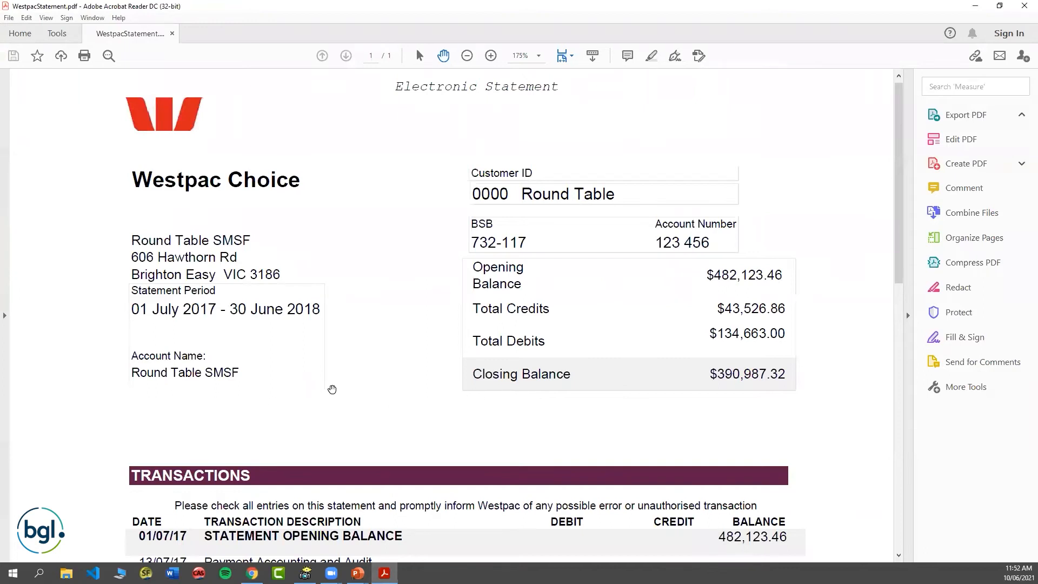
Step: Check the transactions in WestpacStatement.pdf, close it, and upload the statement to the data entry spreadsheet, confirming the upload
scroll(341, 391, "down", 5)
scroll(333, 390, "down", 3)
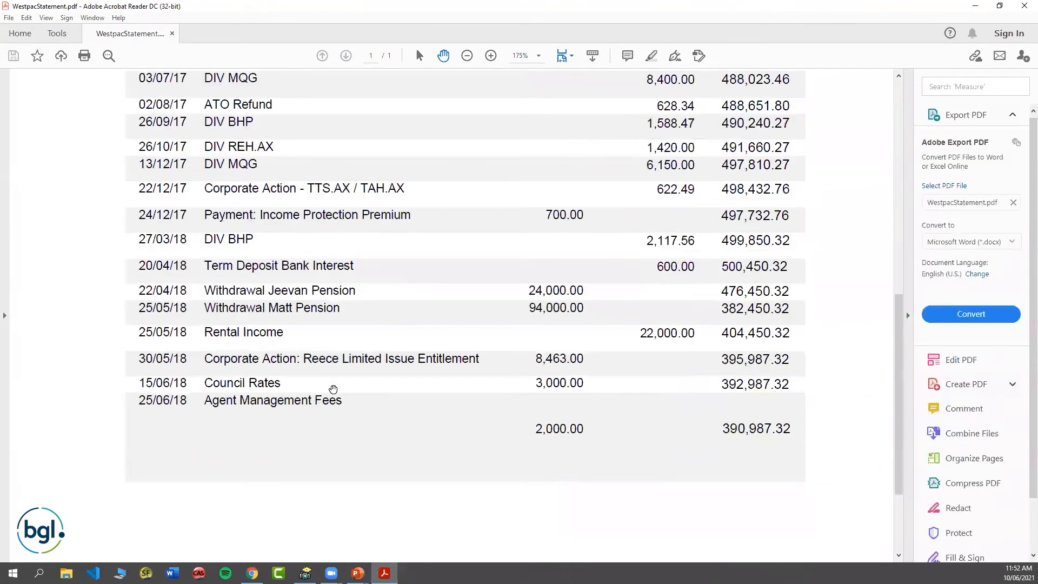
scroll(333, 389, "up", 3)
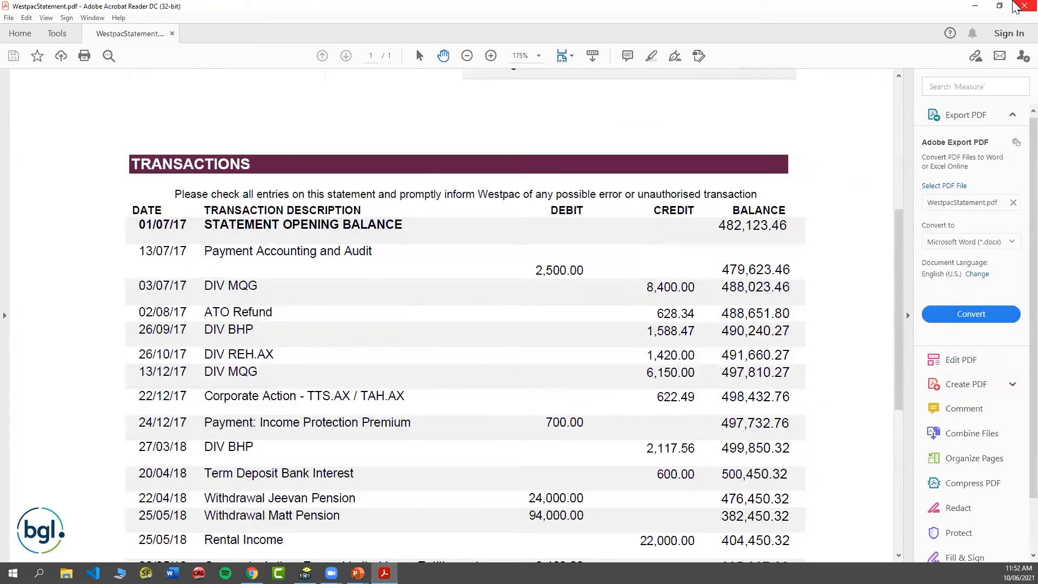
left_click(1023, 5)
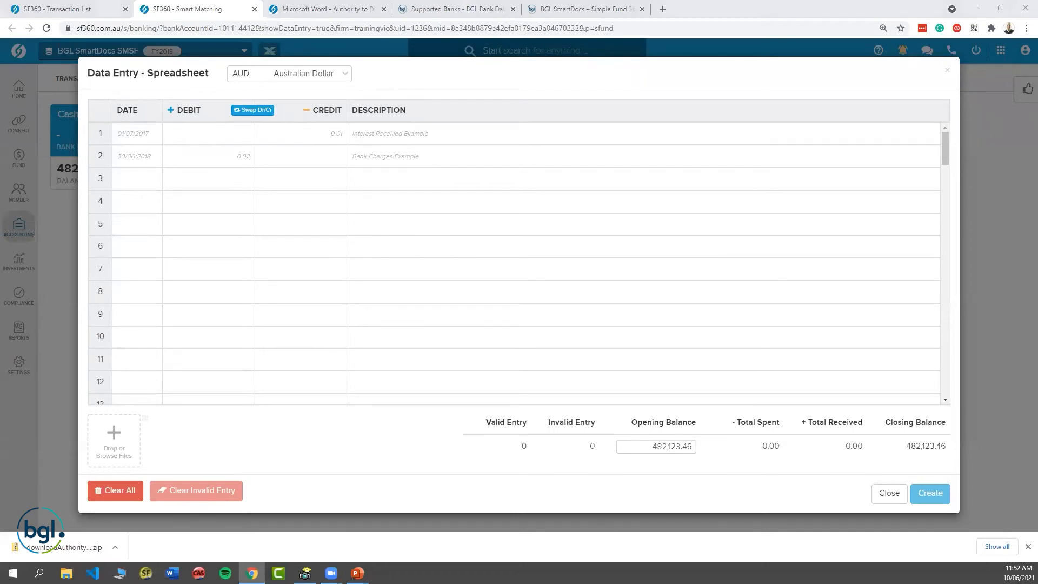
left_click_drag(440, 562, 121, 440)
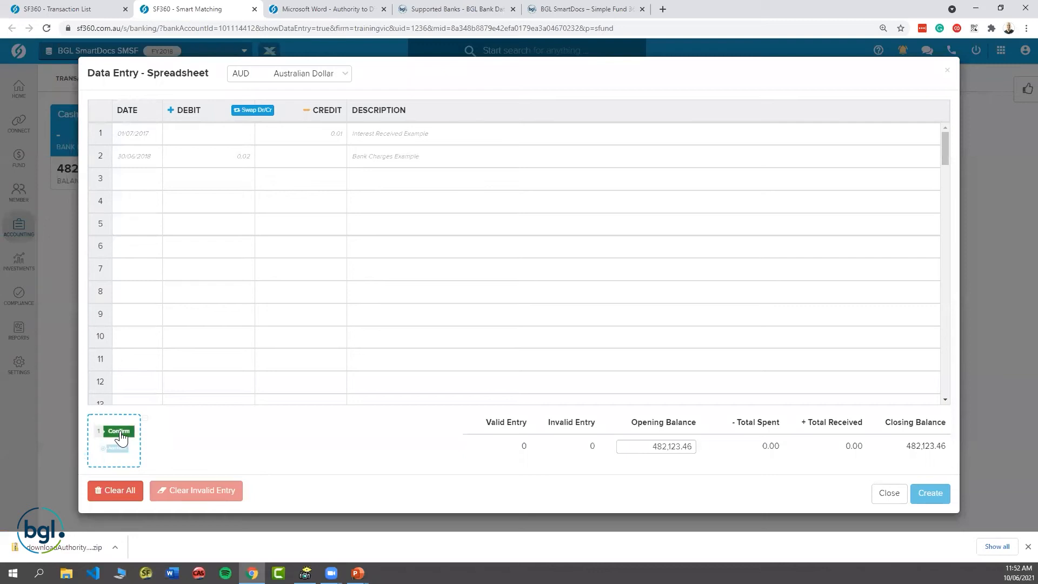
left_click(119, 432)
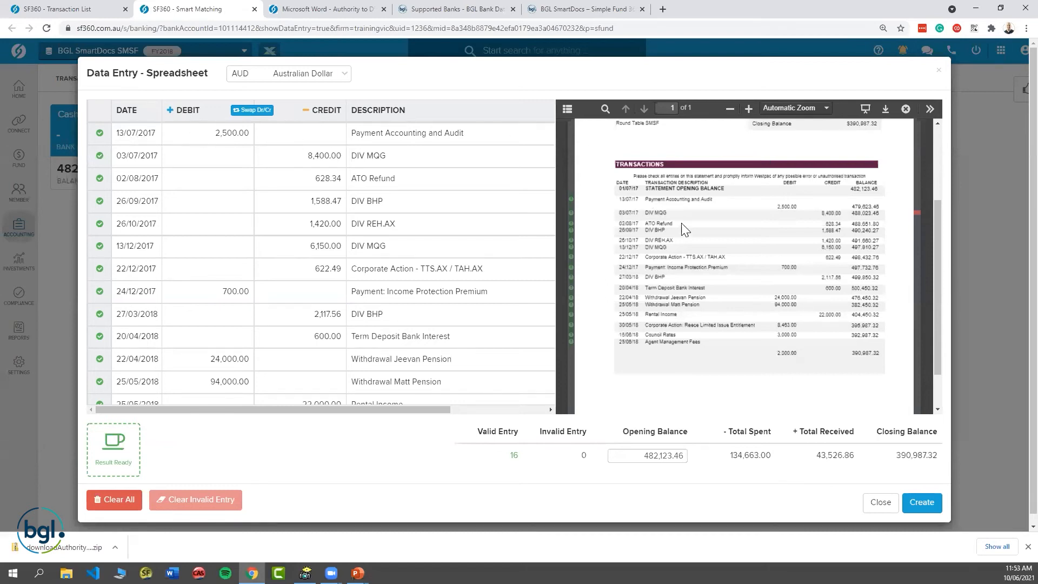
Step: Compare the extracted Payment Accounting and Audit, DIV BHP and DIV REH.AX entries with their source lines in the statement
scroll(682, 230, "up", 1)
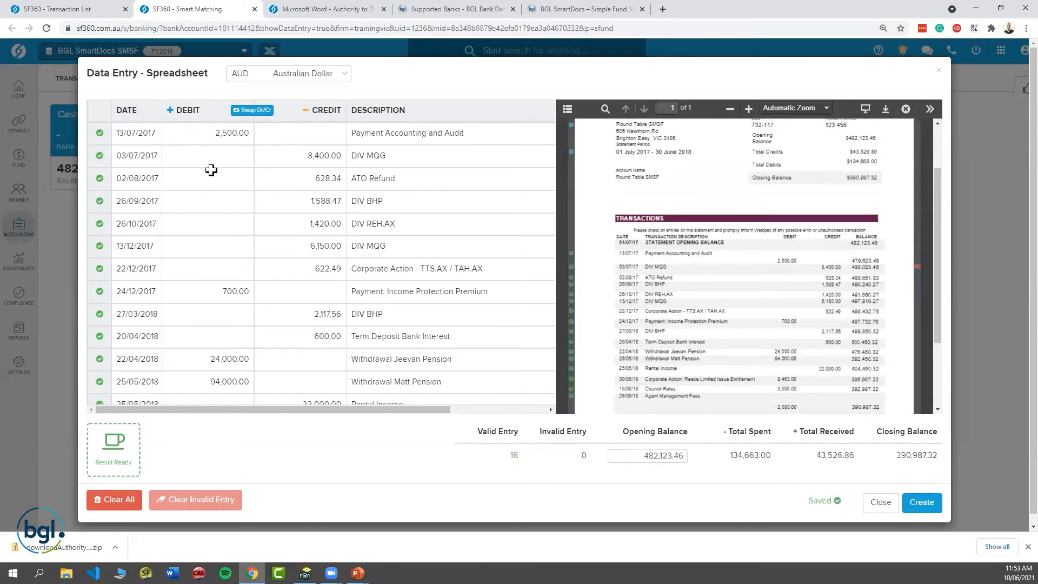
scroll(443, 328, "down", 1)
scroll(443, 328, "up", 1)
left_click(199, 135)
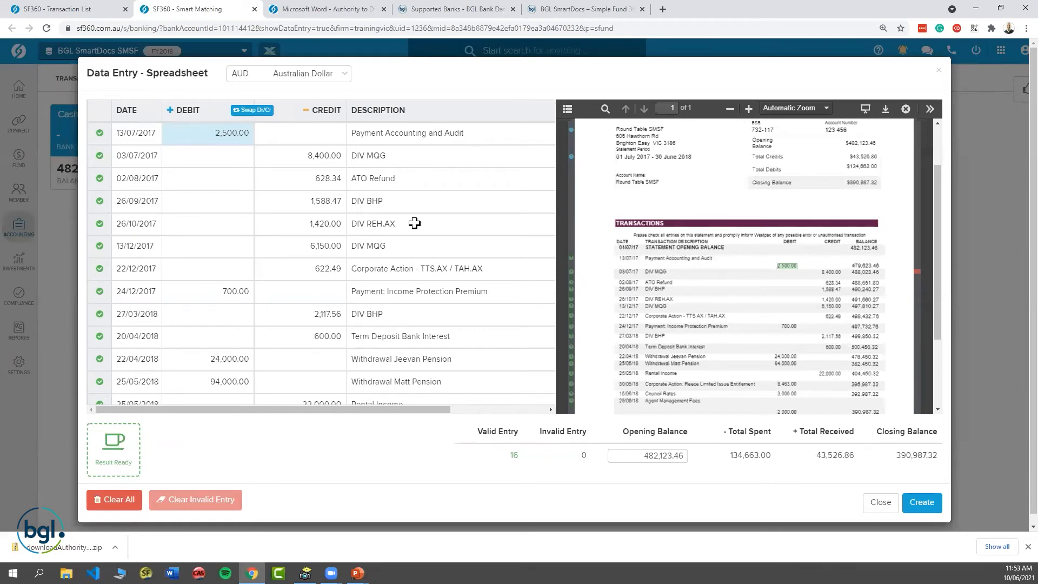
left_click(362, 201)
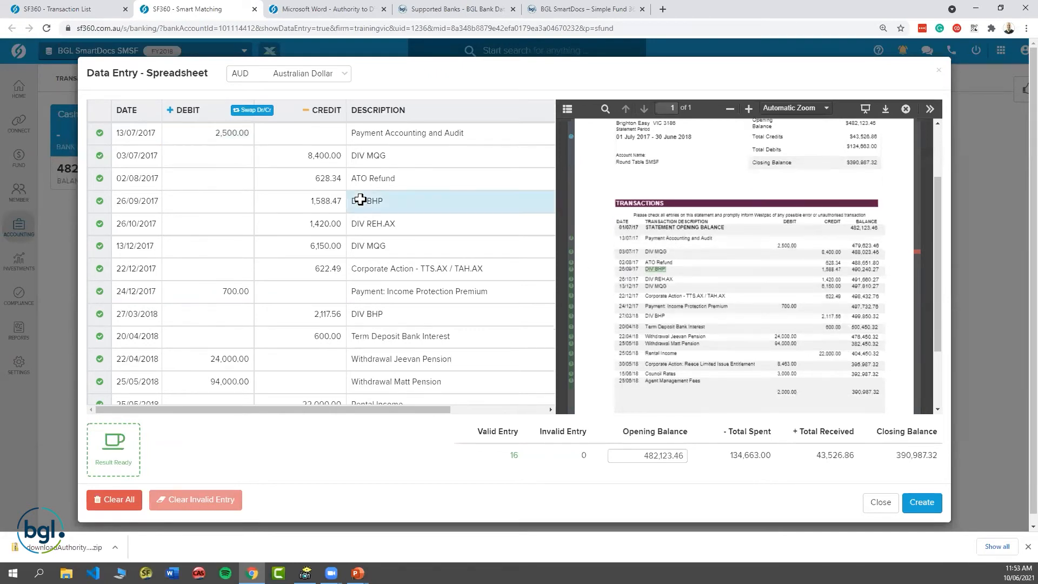
left_click(314, 207)
left_click(369, 225)
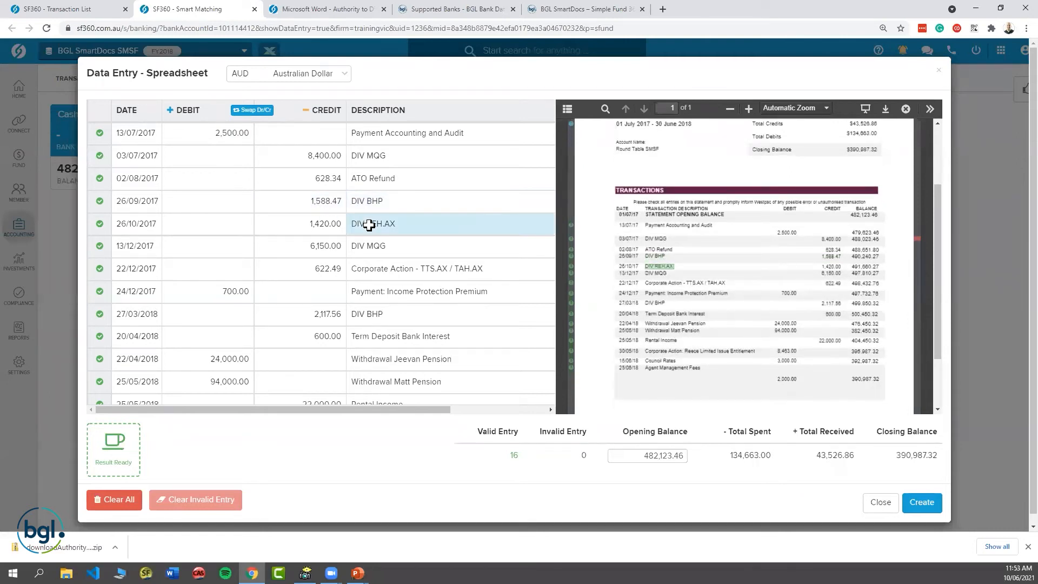
Step: Look through the list of supported banks in the BGL SmartDocs help article
left_click(585, 10)
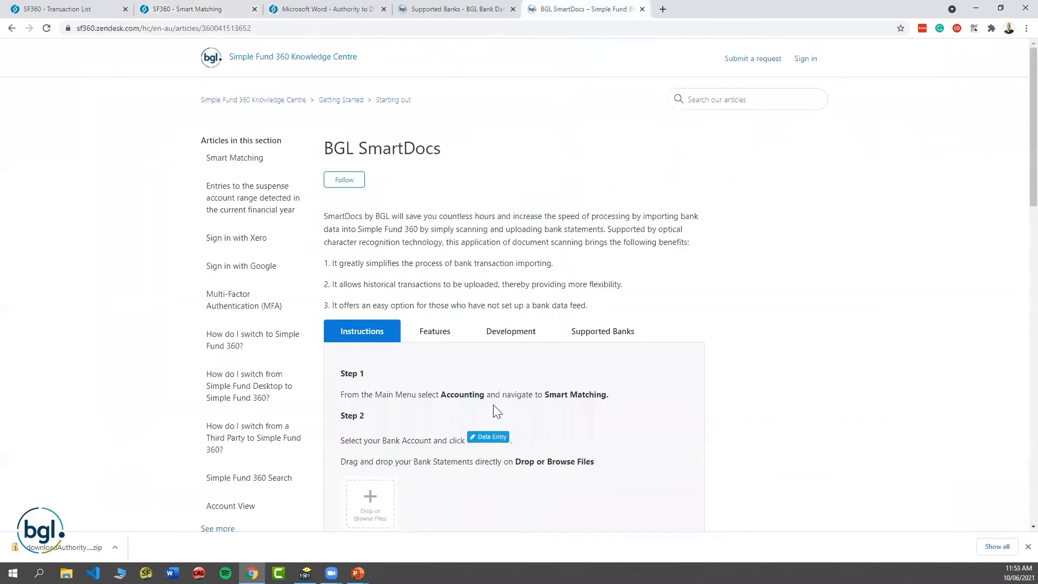
left_click(595, 338)
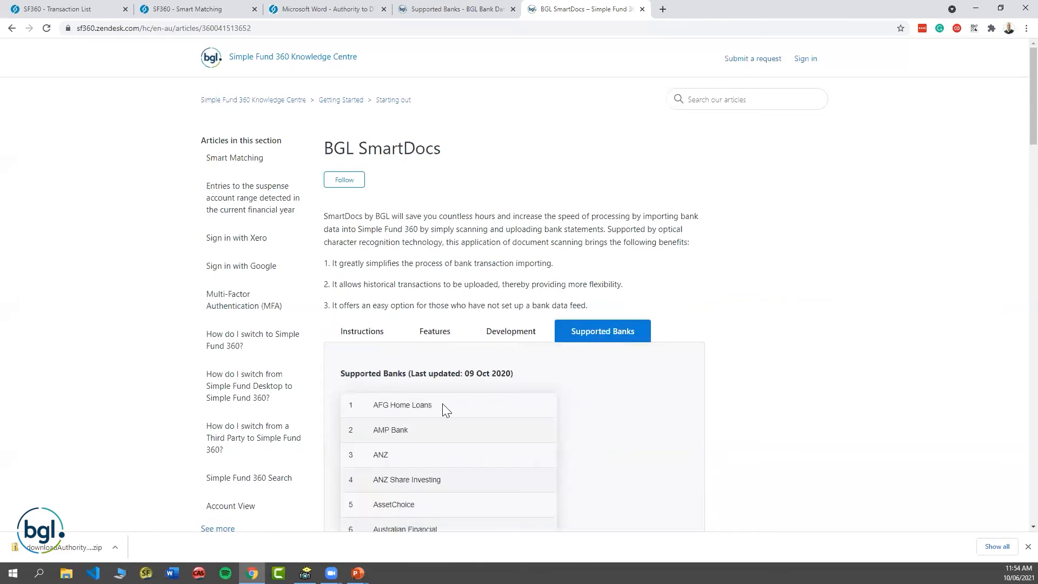
scroll(441, 403, "down", 4)
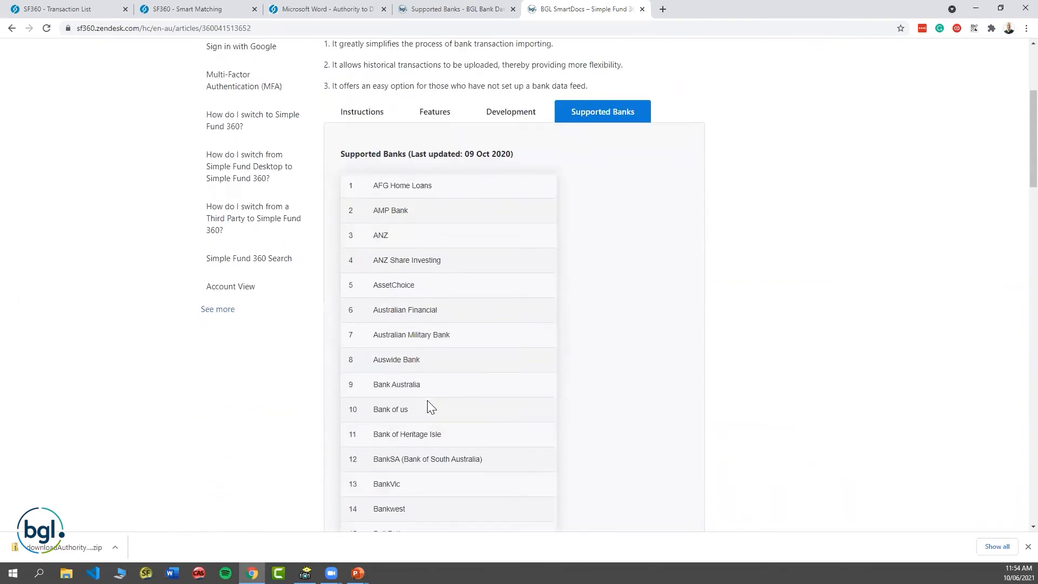
scroll(428, 401, "down", 20)
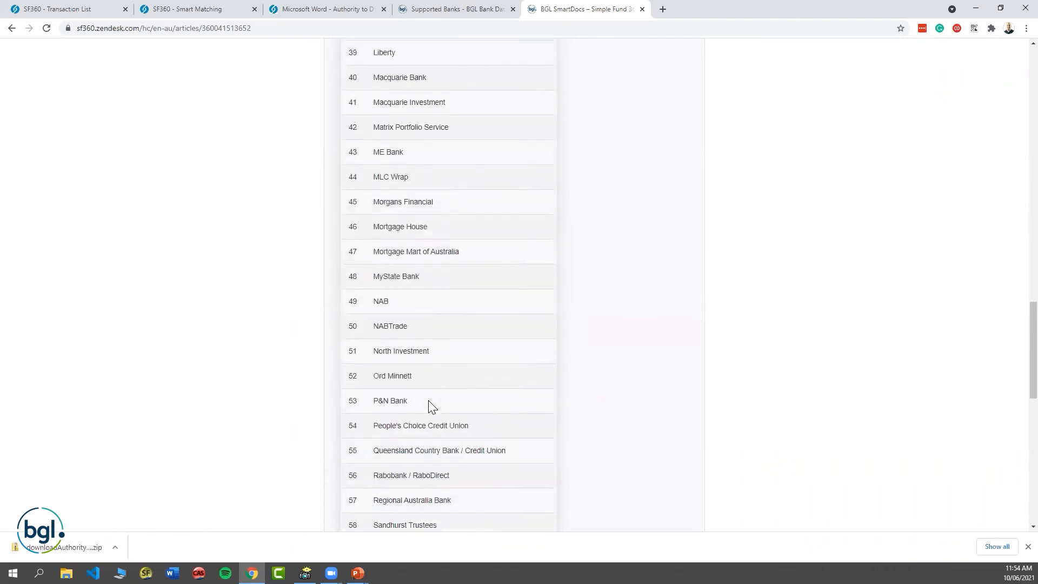
scroll(428, 400, "down", 9)
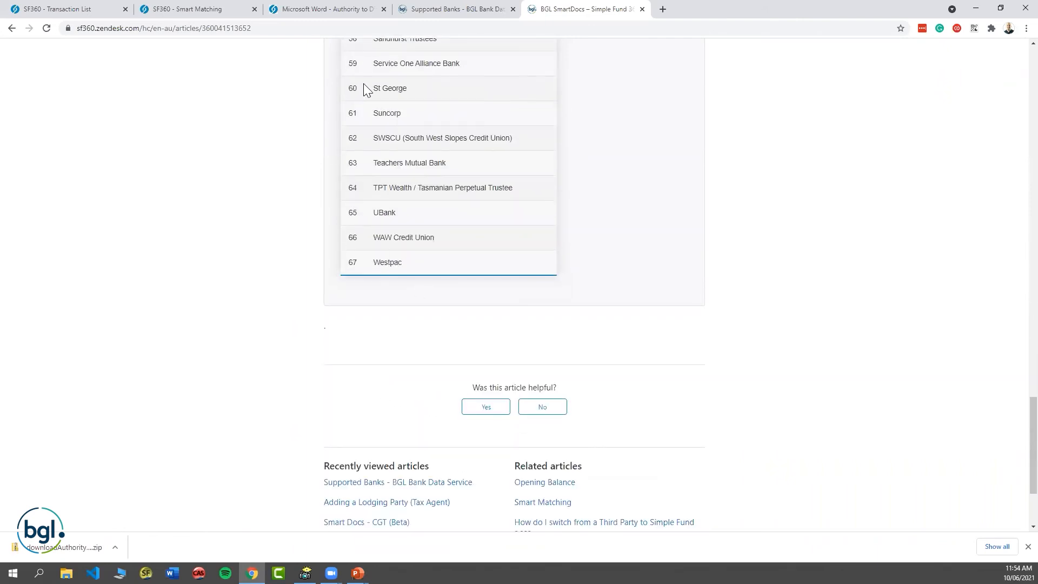
scroll(382, 195, "up", 14)
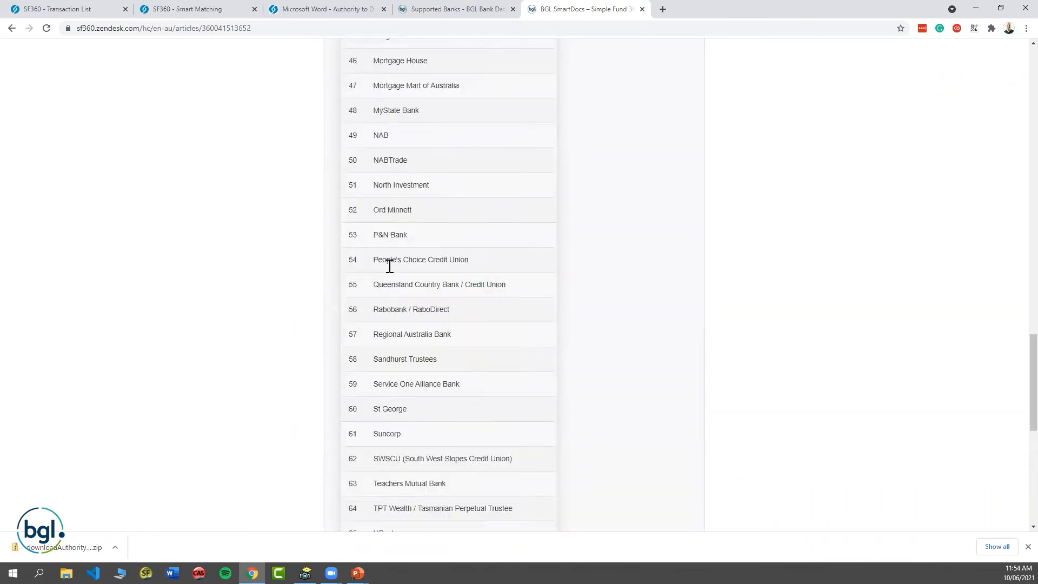
scroll(395, 287, "up", 10)
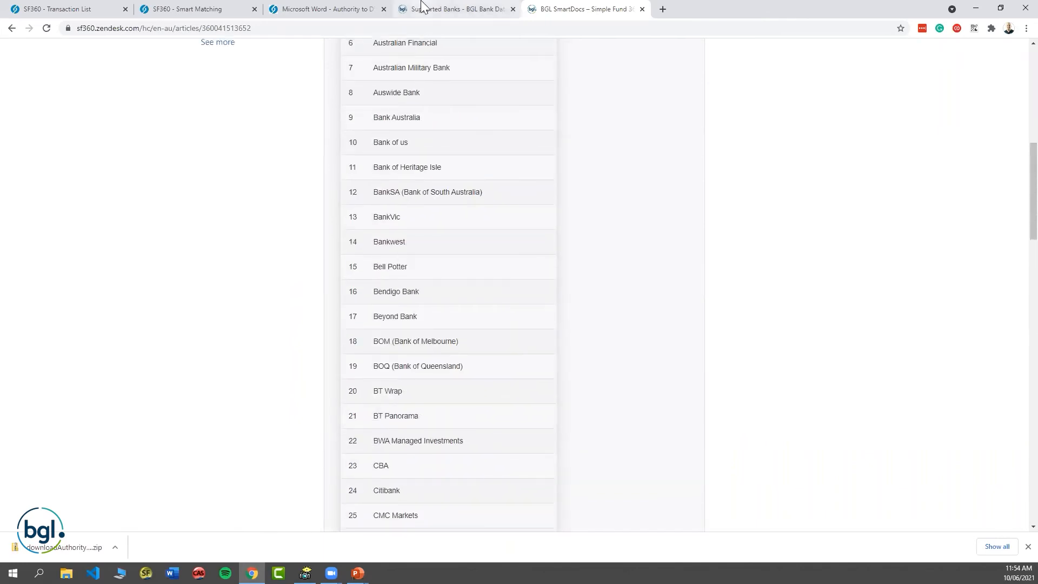
Step: Return to the data entry spreadsheet and check all extracted transactions and the closing balance against the Westpac statement
left_click(200, 8)
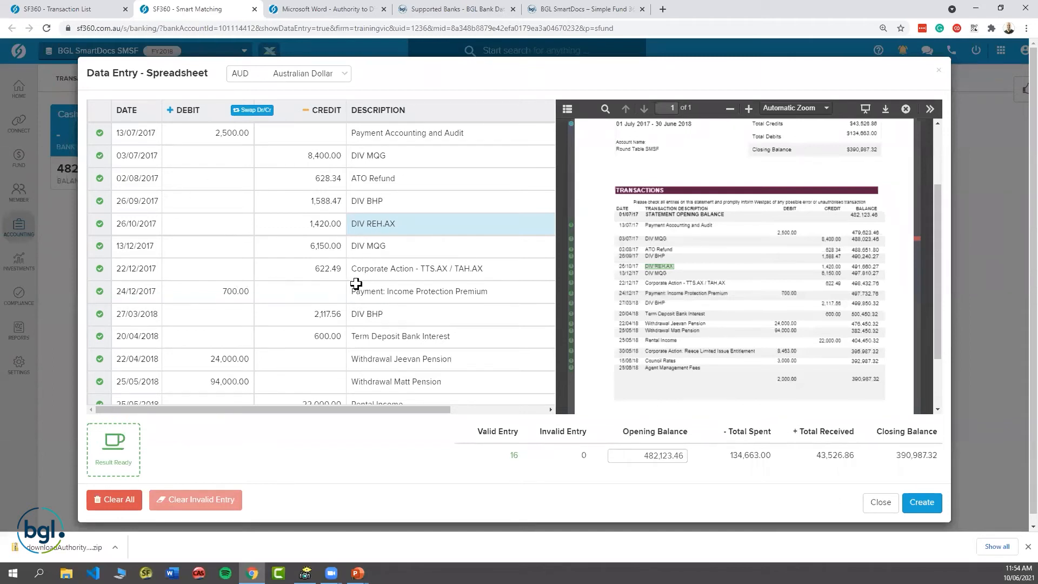
scroll(360, 285, "down", 1)
scroll(364, 289, "down", 2)
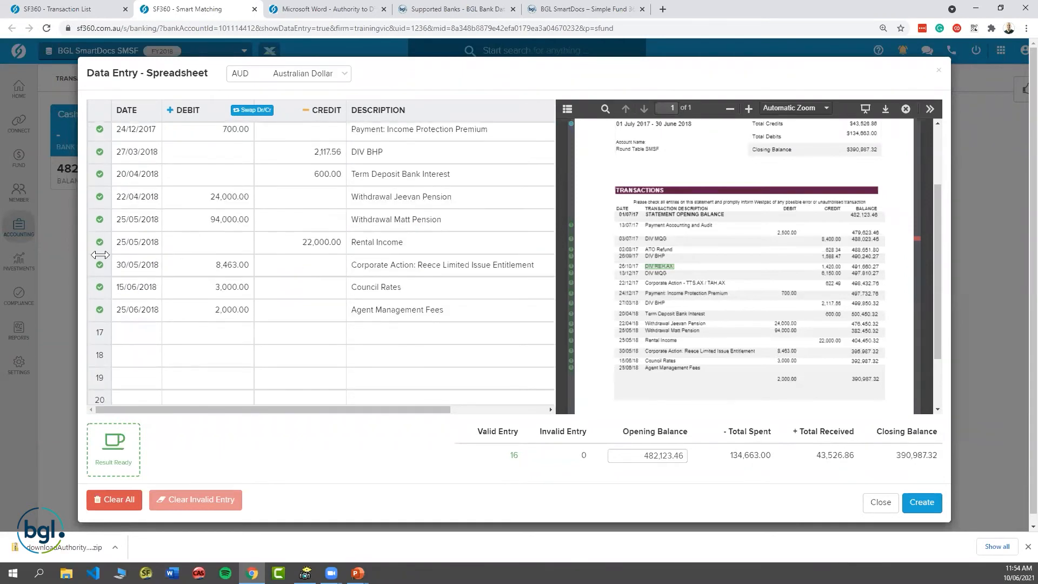
scroll(100, 255, "up", 3)
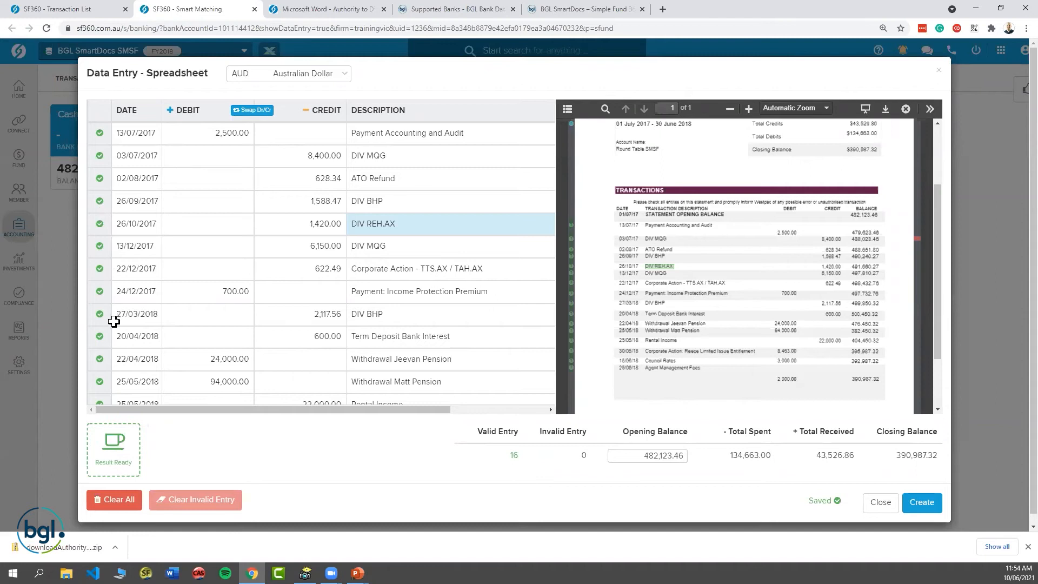
scroll(389, 402, "down", 2)
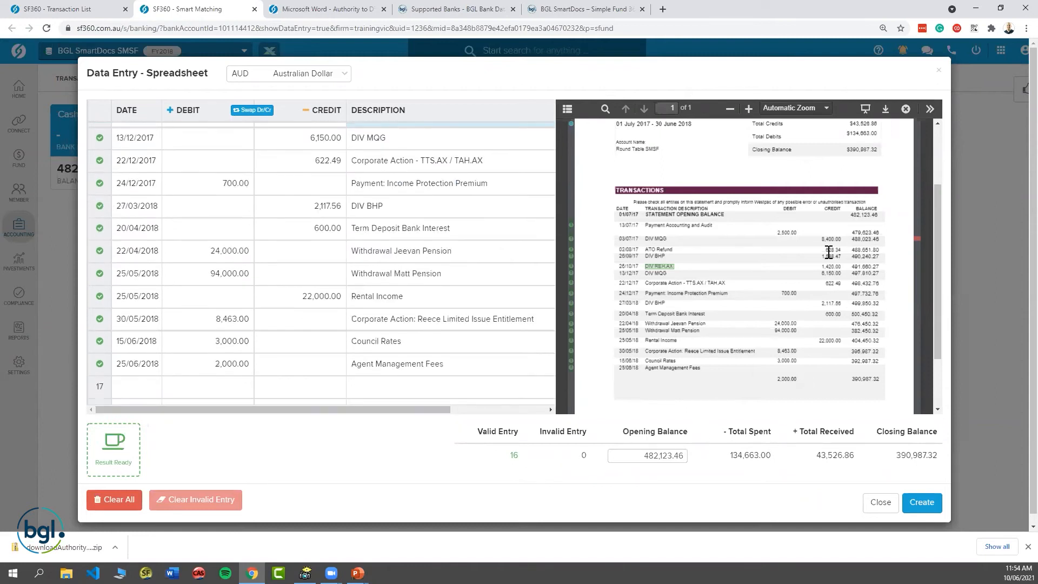
scroll(797, 354, "up", 1)
scroll(797, 354, "up", 2)
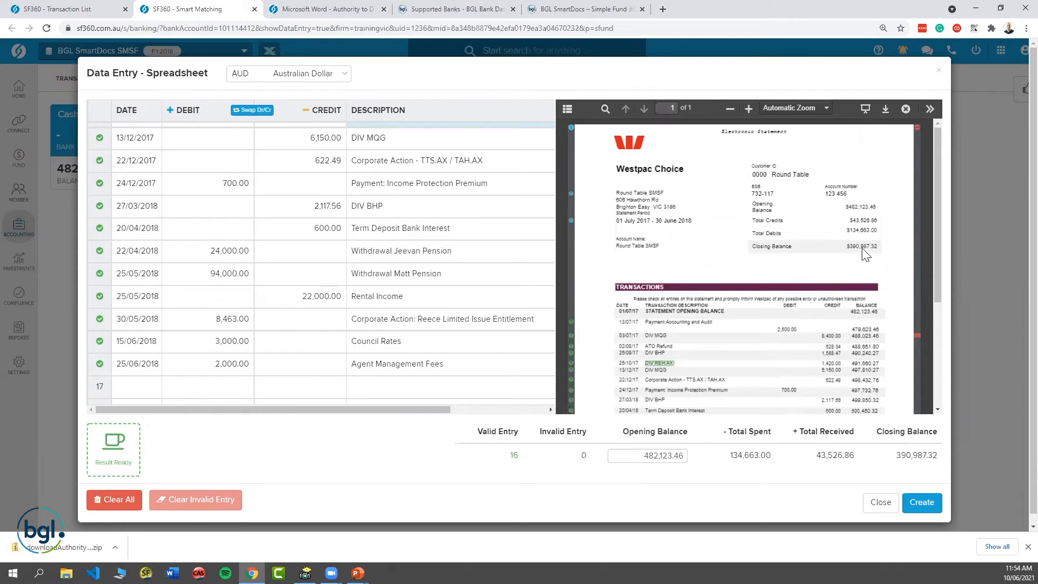
scroll(420, 247, "down", 1)
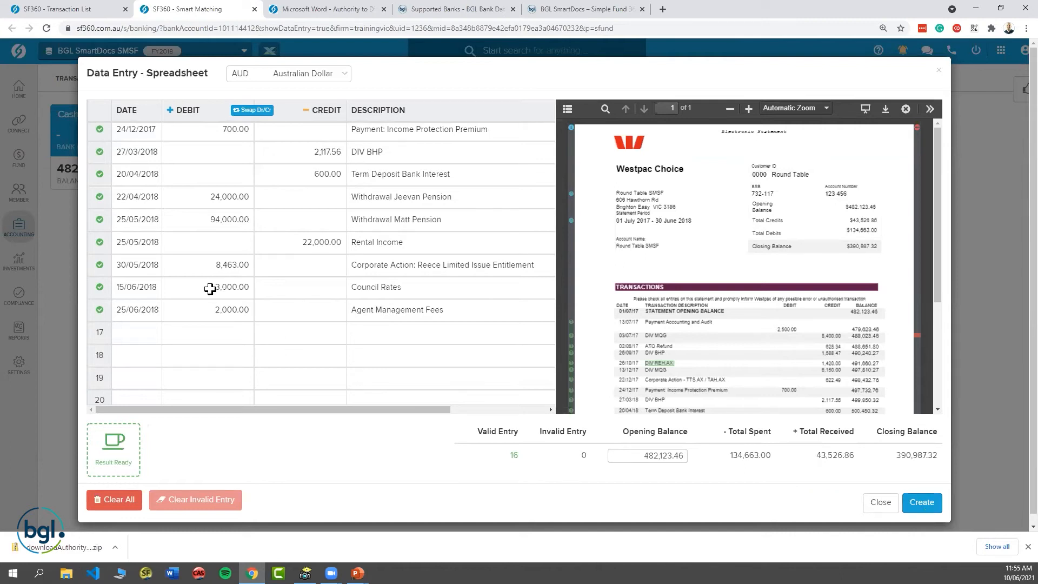
scroll(208, 287, "up", 3)
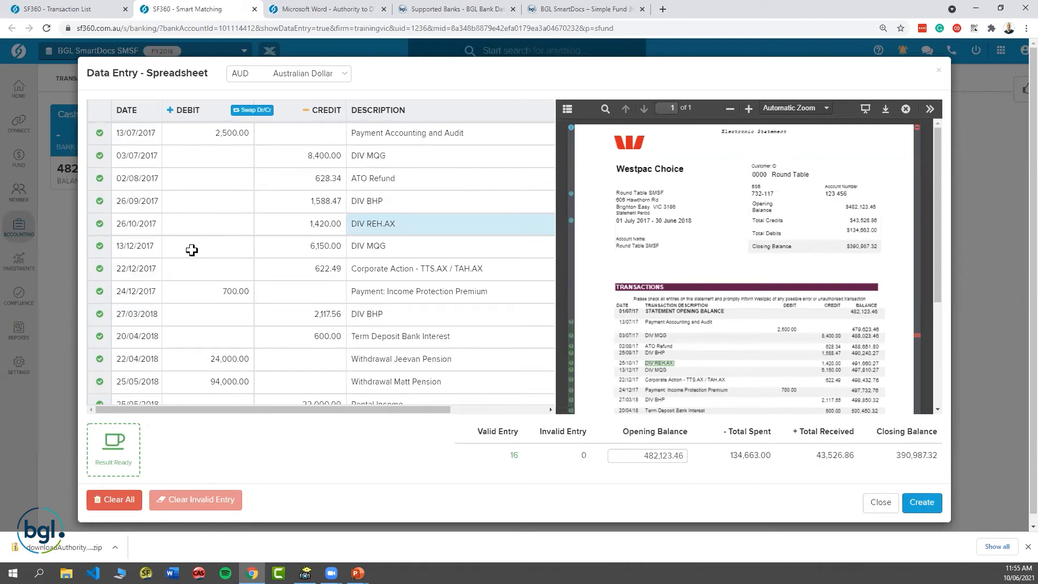
Step: Check the date of the Payment Accounting and Audit entry against the statement and review the remaining extracted entries
left_click(122, 133)
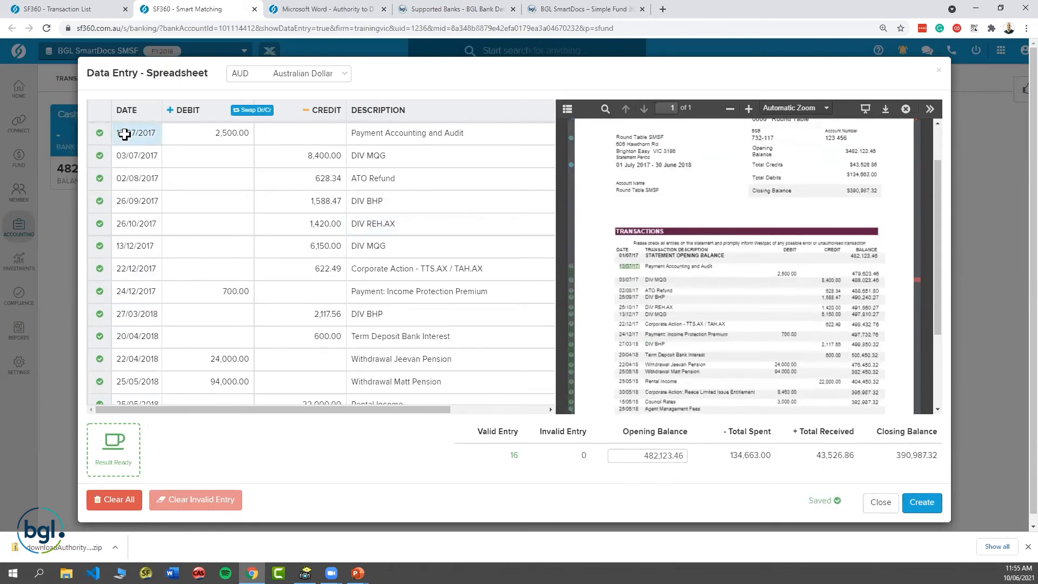
scroll(138, 227, "down", 5)
scroll(134, 210, "up", 4)
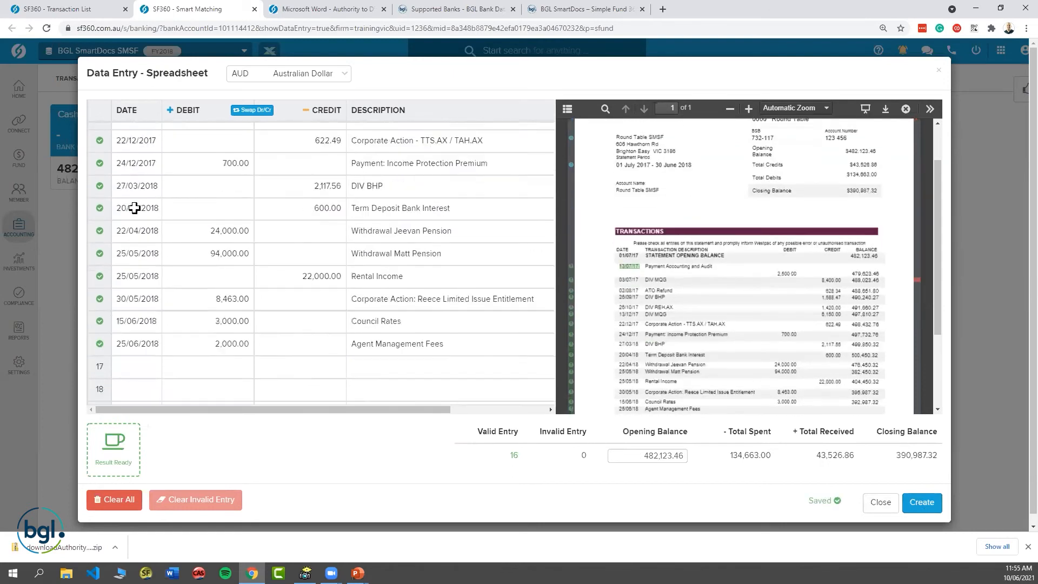
scroll(136, 208, "up", 1)
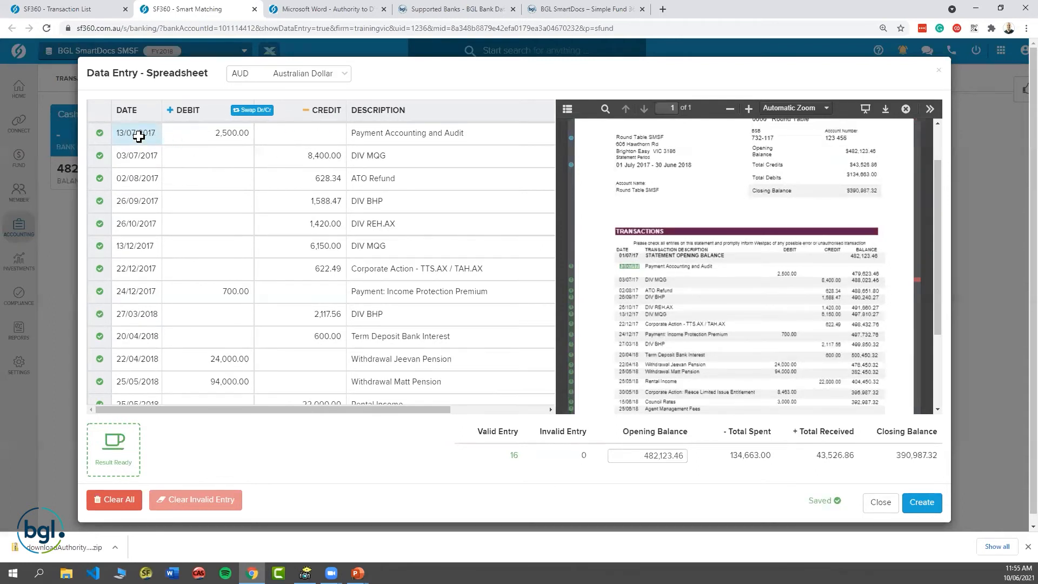
double_click(135, 133)
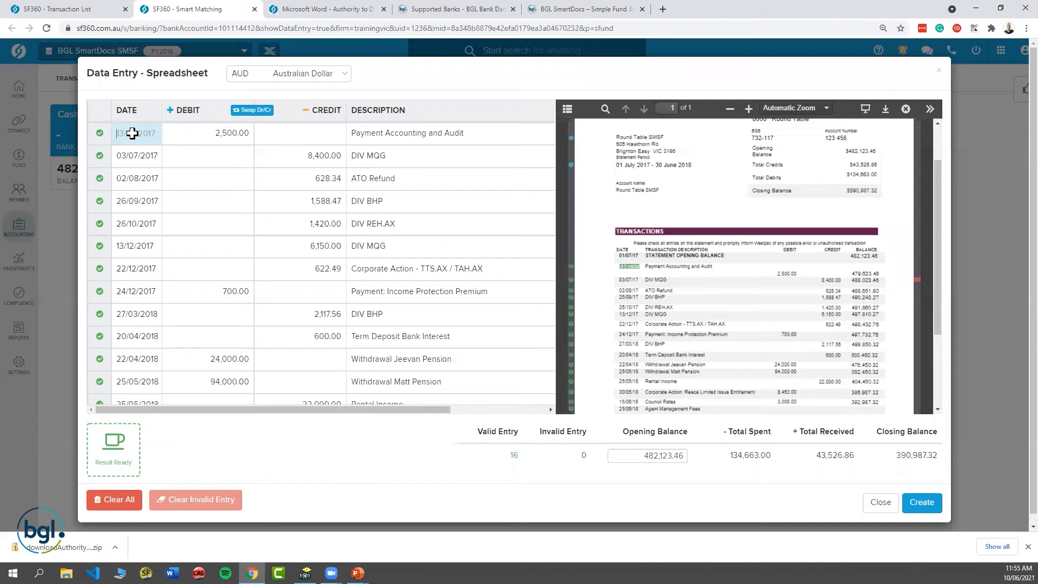
Step: Change the first entry's description to "Payment Accounting and Audit training"
double_click(366, 136)
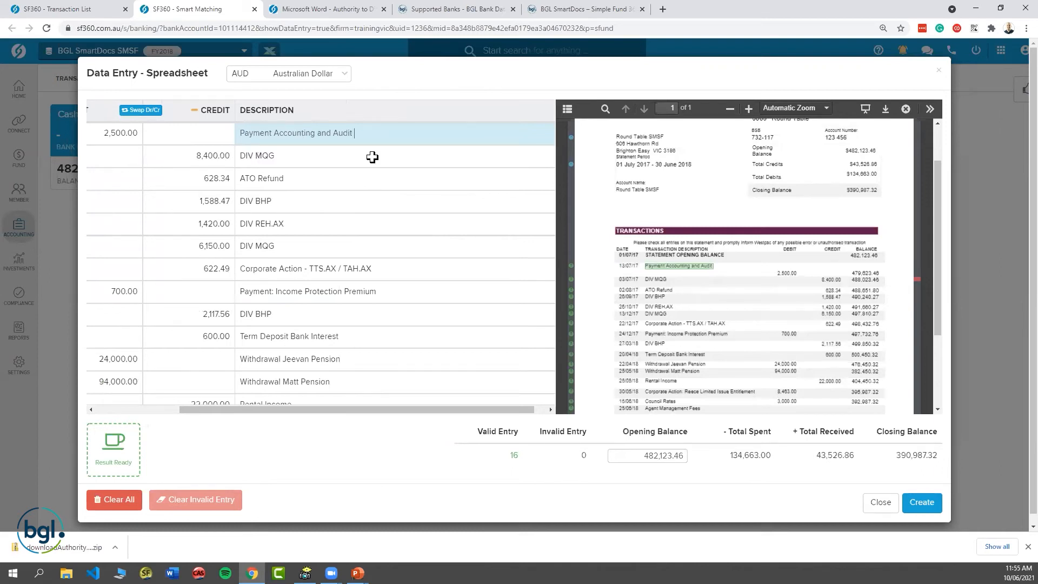
type("training")
left_click(373, 157)
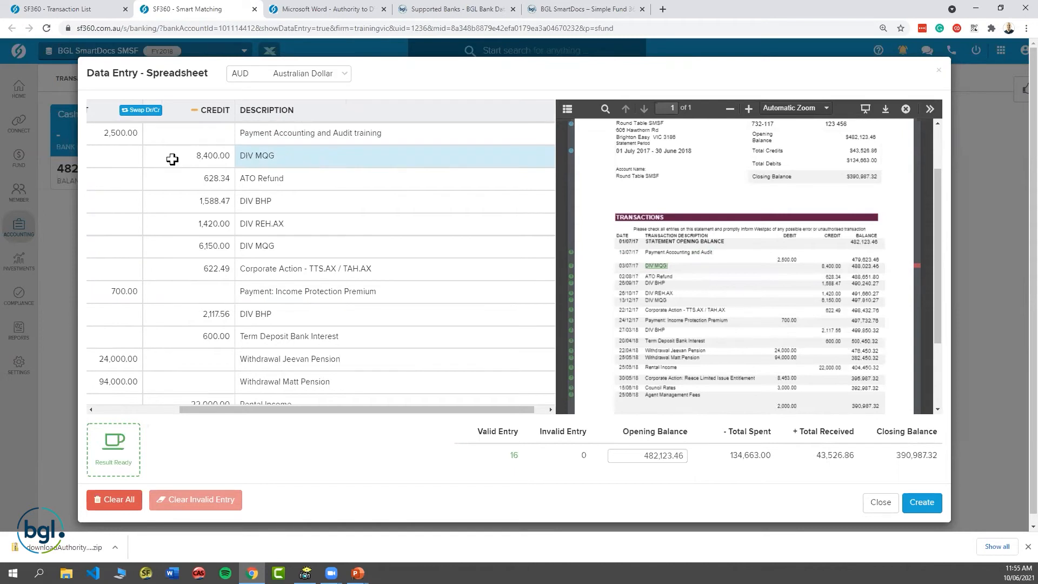
left_click_drag(306, 409, 223, 401)
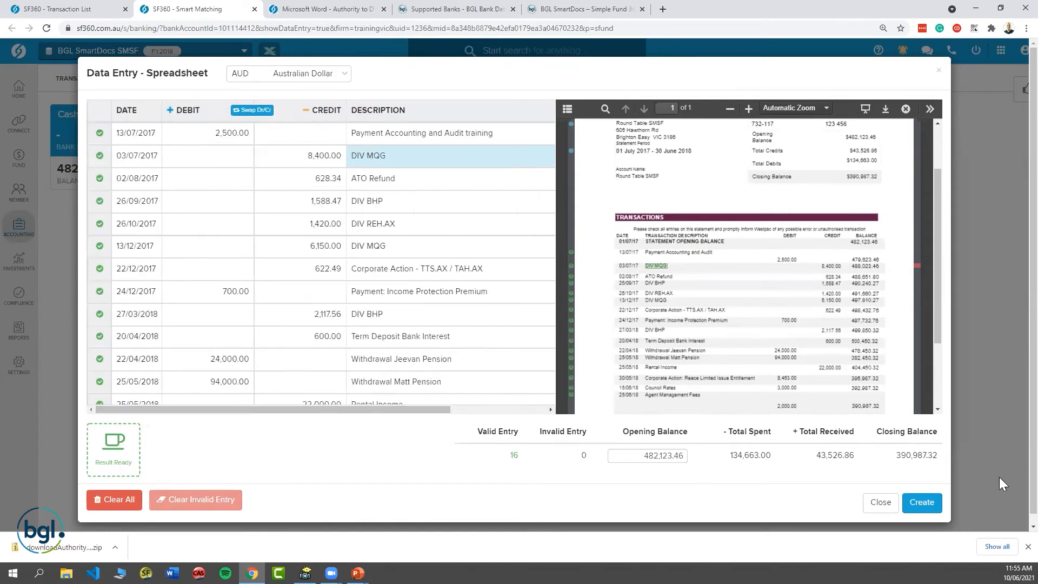
Step: Create the transactions from the data entry spreadsheet and switch to the Smart Docs slide show in PowerPoint
left_click(930, 508)
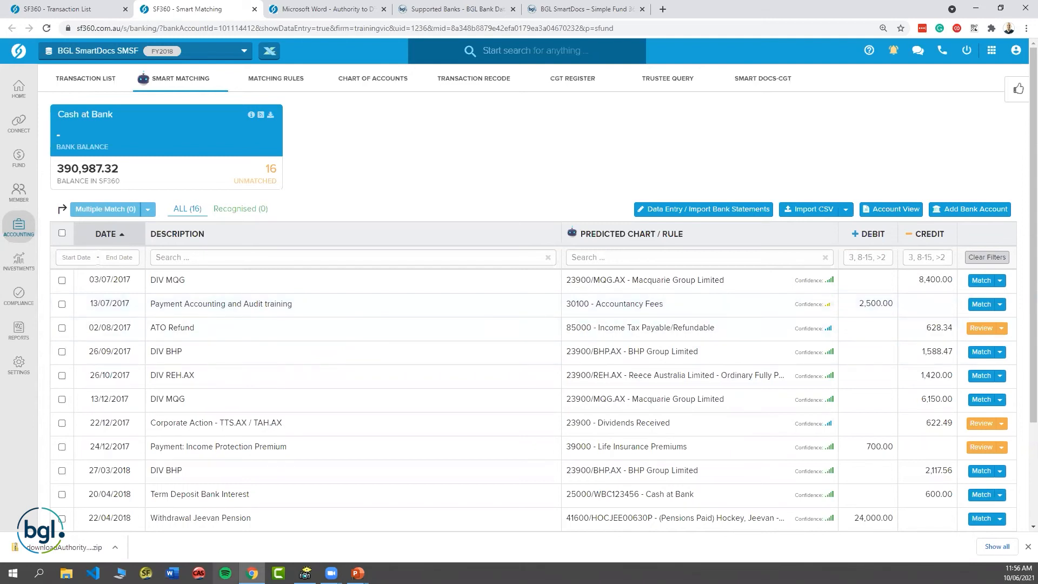
mouse_move(357, 572)
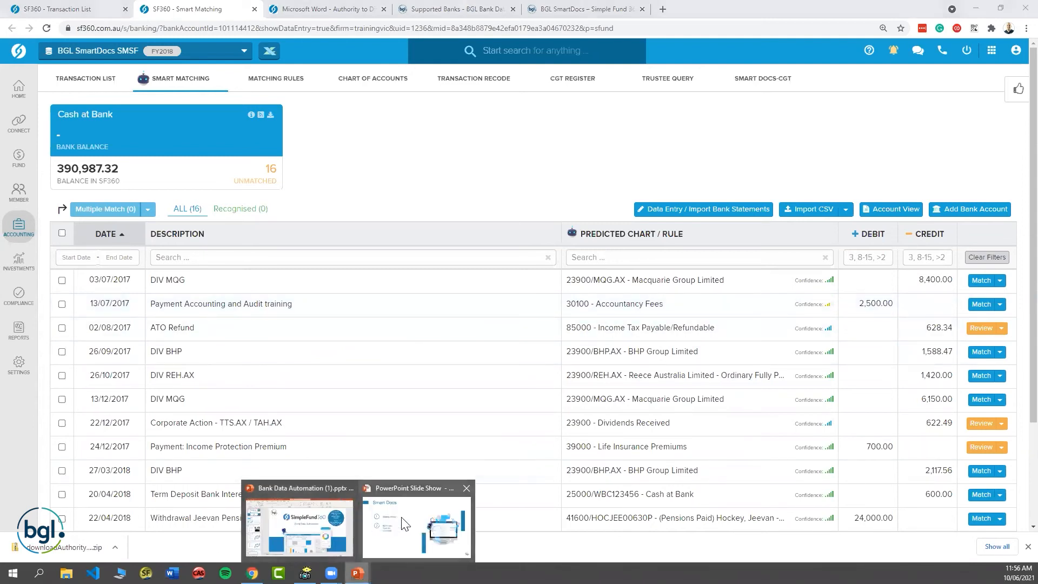
left_click(416, 524)
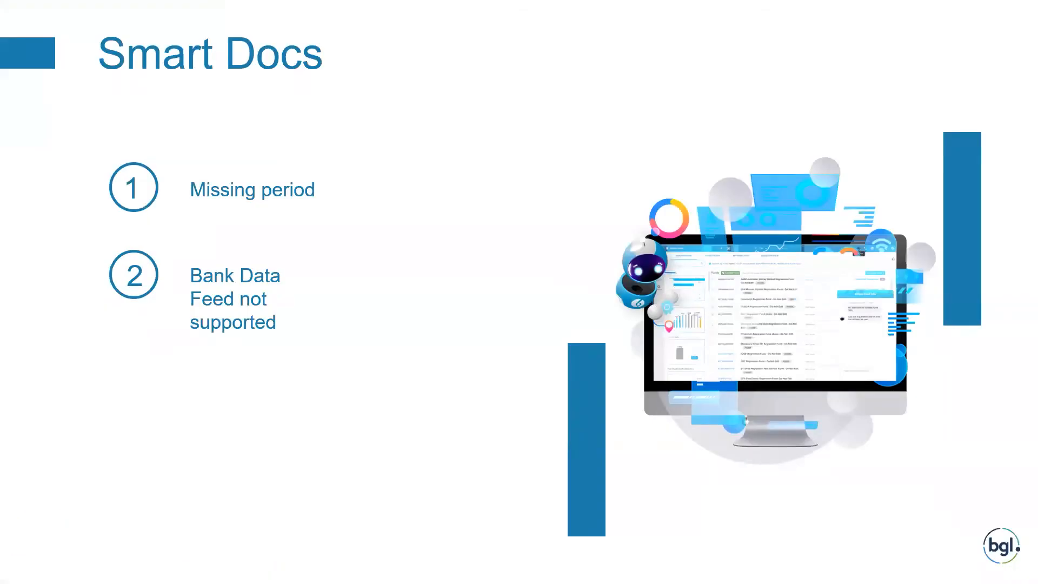
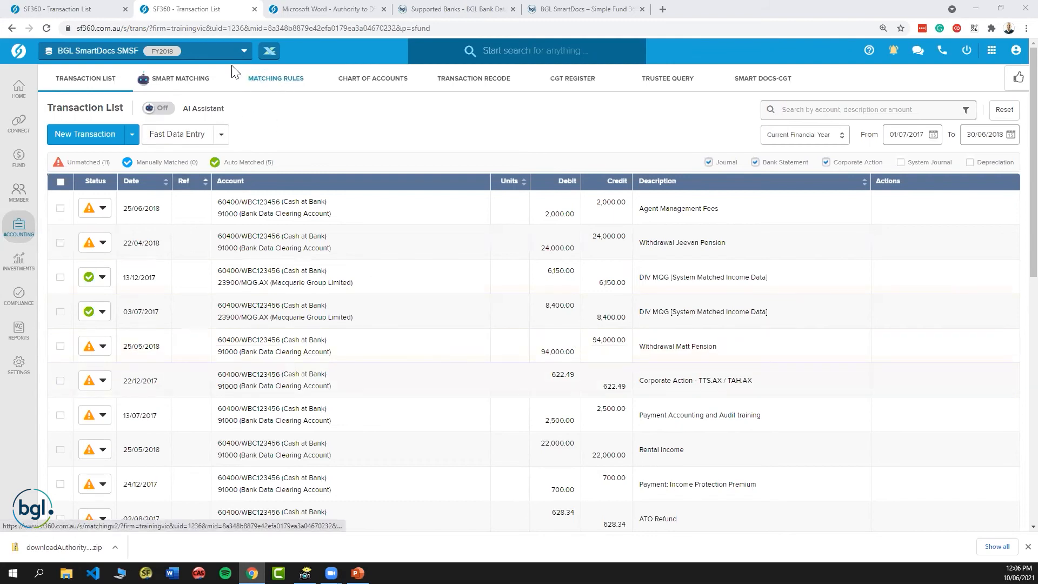
Step: Examine the Cash at Bank transactions under account 60400 (Bank) in the account view, and close the view
left_click(272, 54)
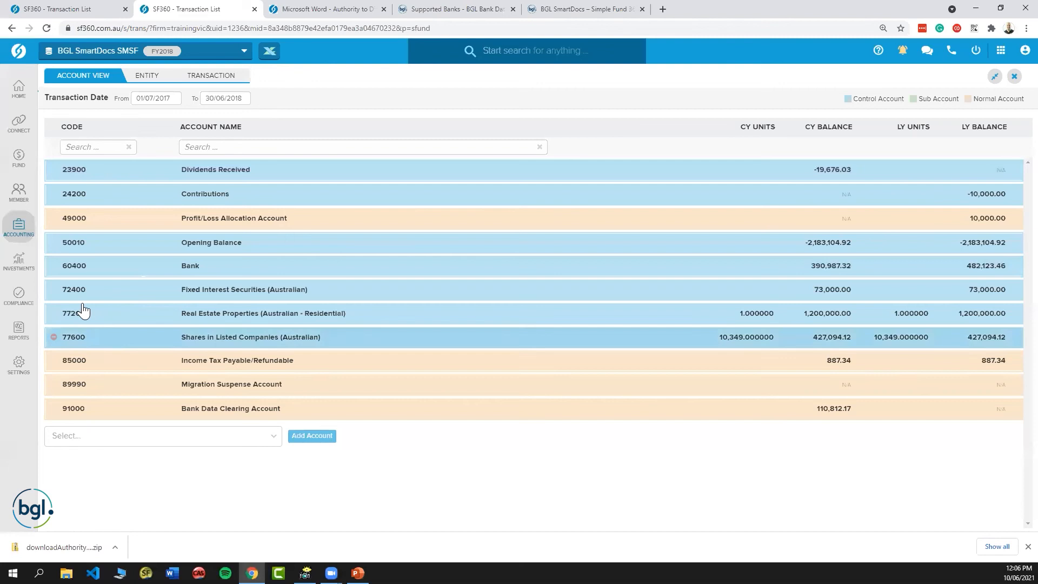
left_click(73, 265)
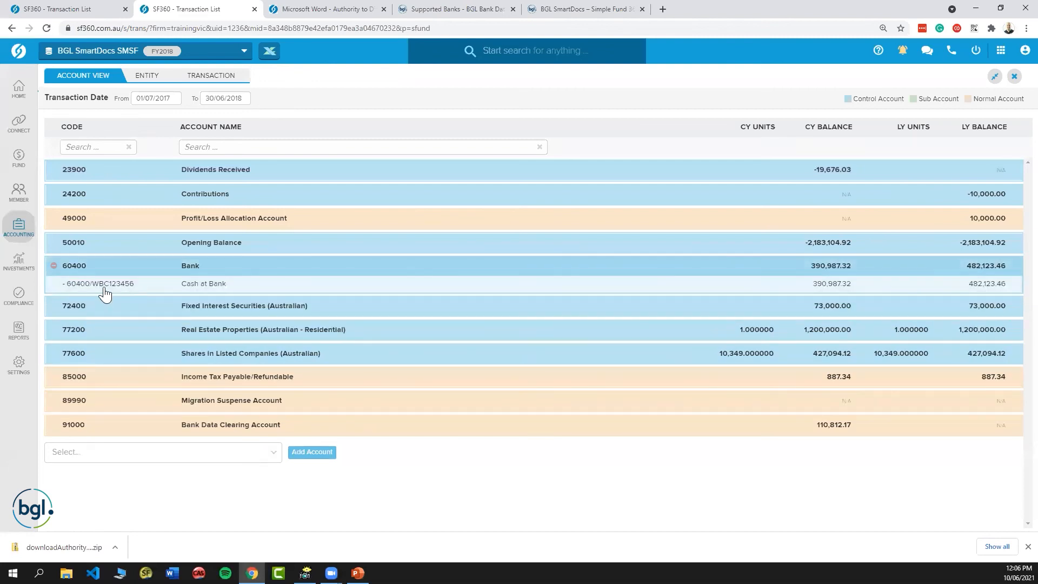
left_click(124, 295)
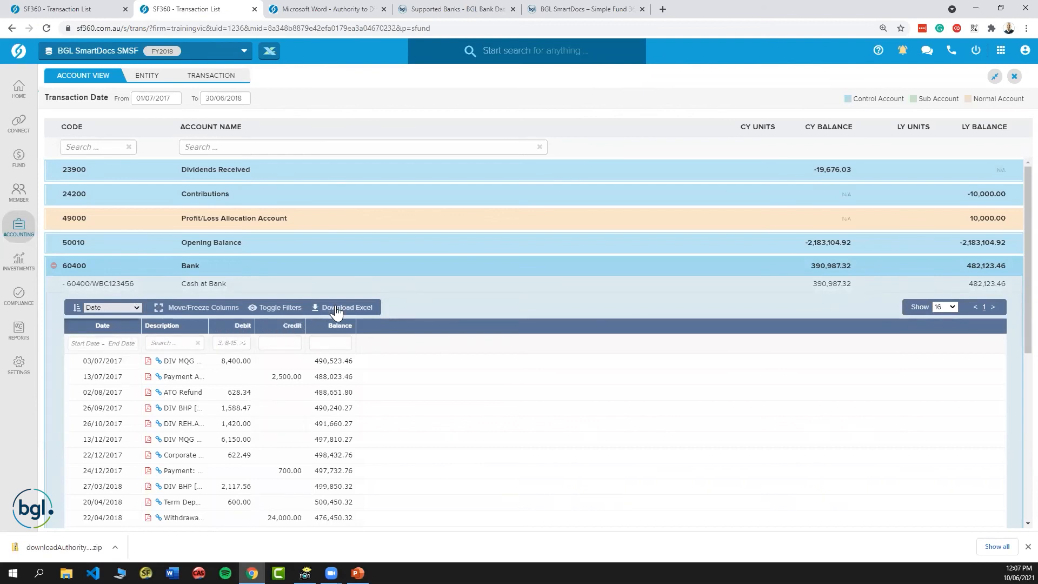
scroll(336, 312, "down", 2)
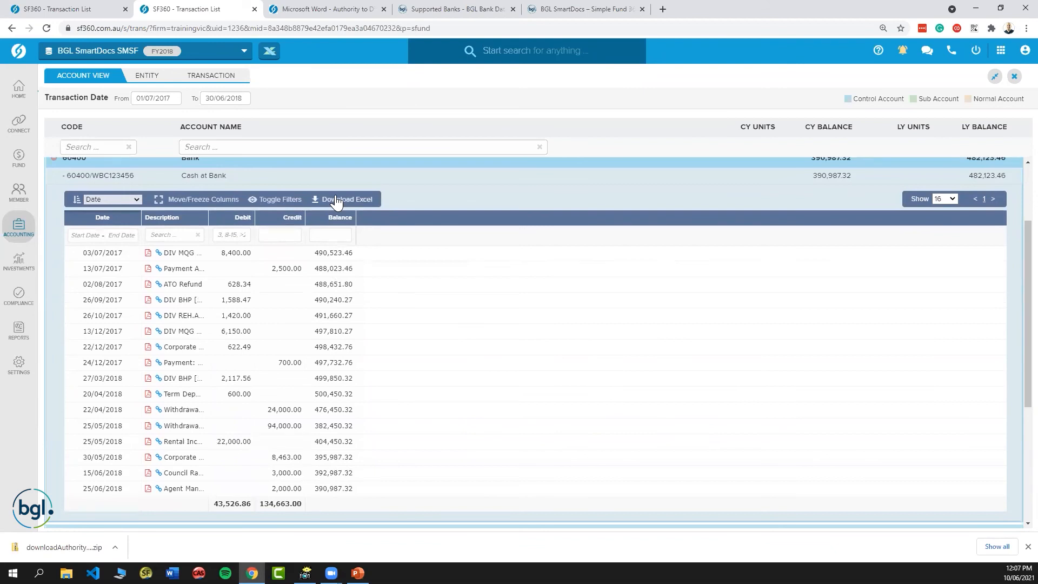
scroll(236, 278, "up", 2)
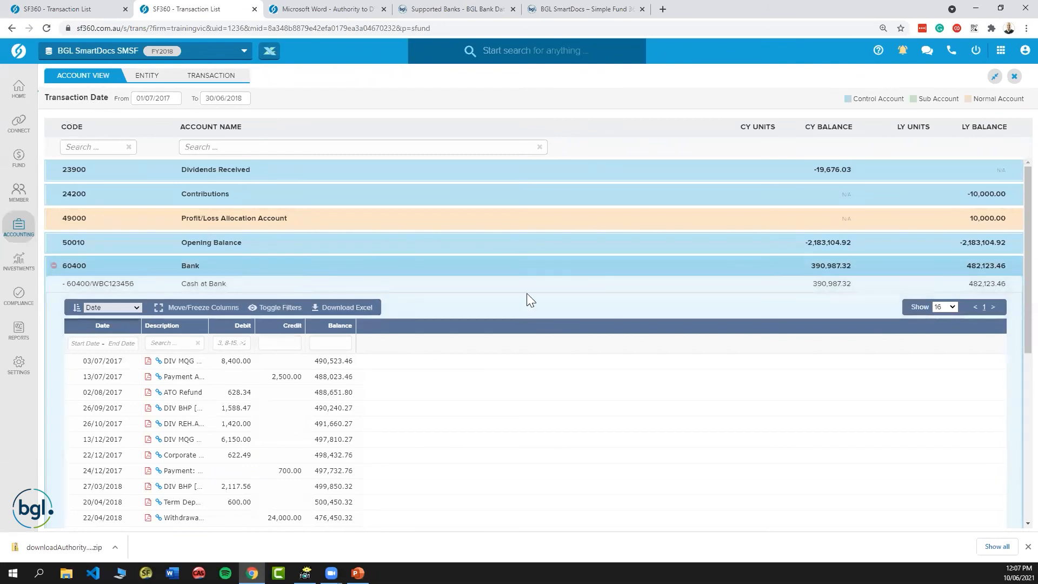
left_click(274, 53)
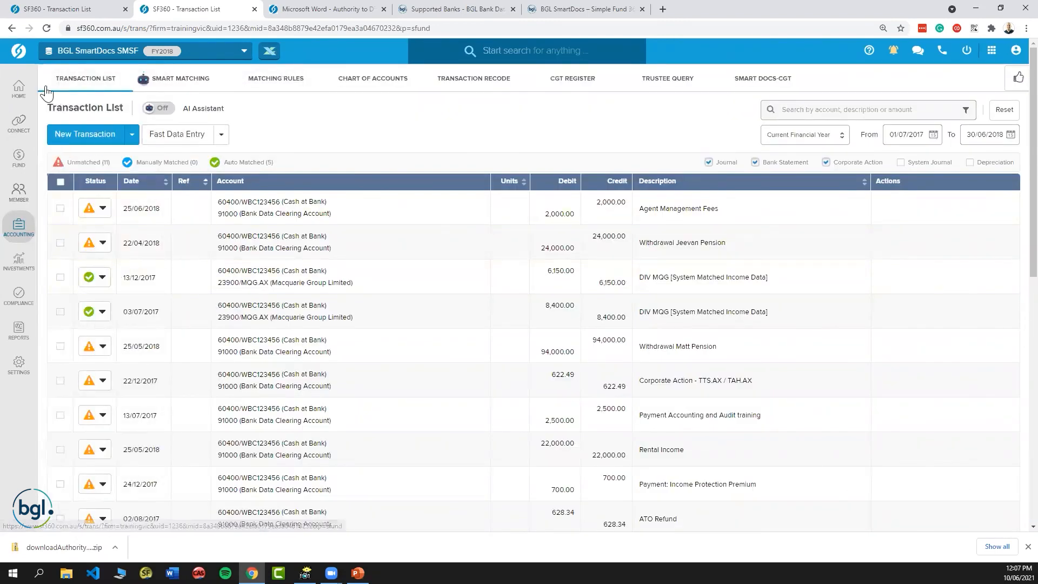
Step: Search the available reports for "audit" and look through the matching report names
left_click(20, 336)
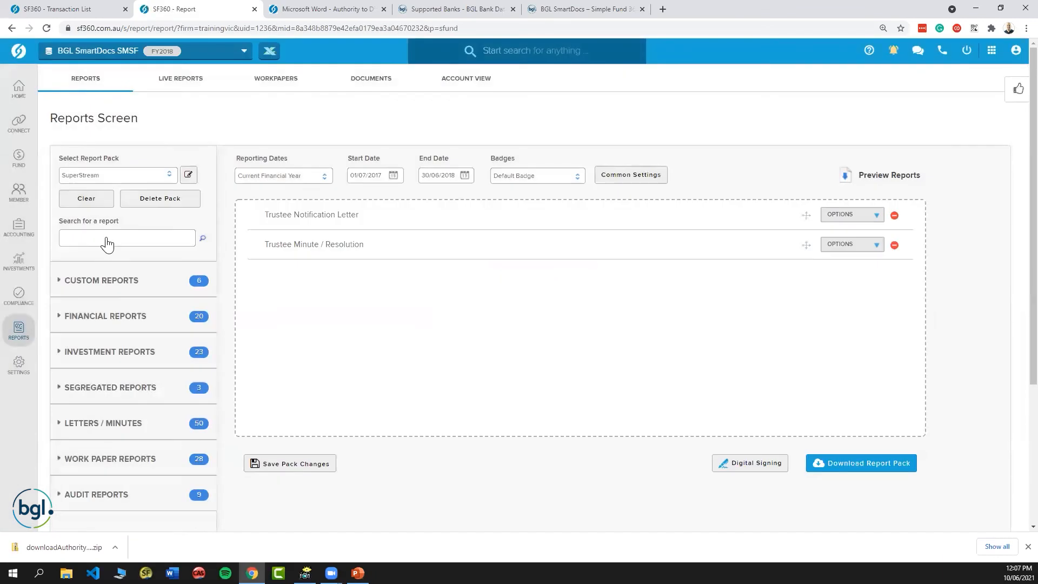
left_click(108, 242)
type("audit")
key("BackSpace")
type("t")
scroll(136, 389, "down", 2)
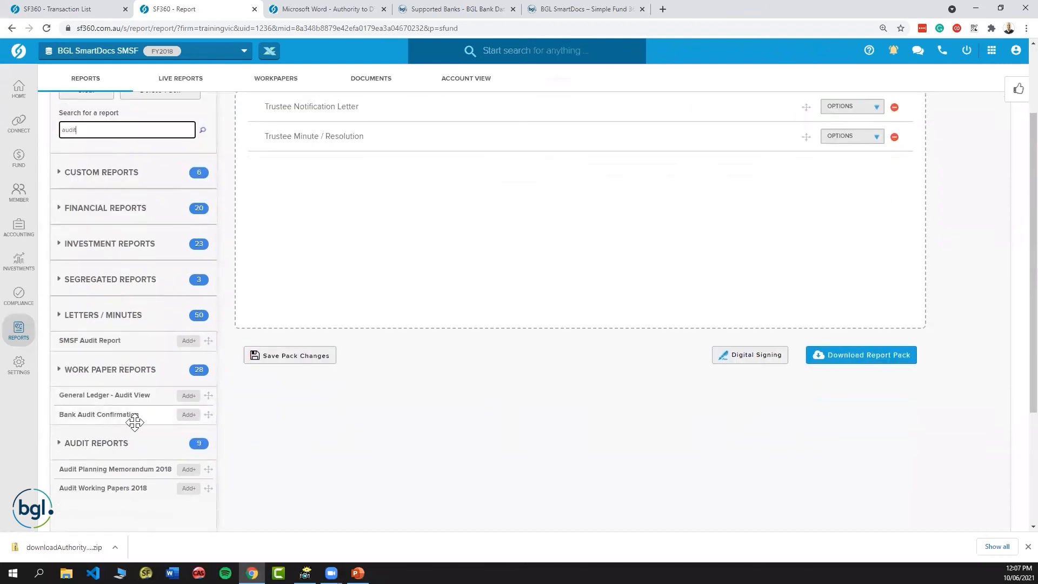
scroll(85, 417, "down", 1)
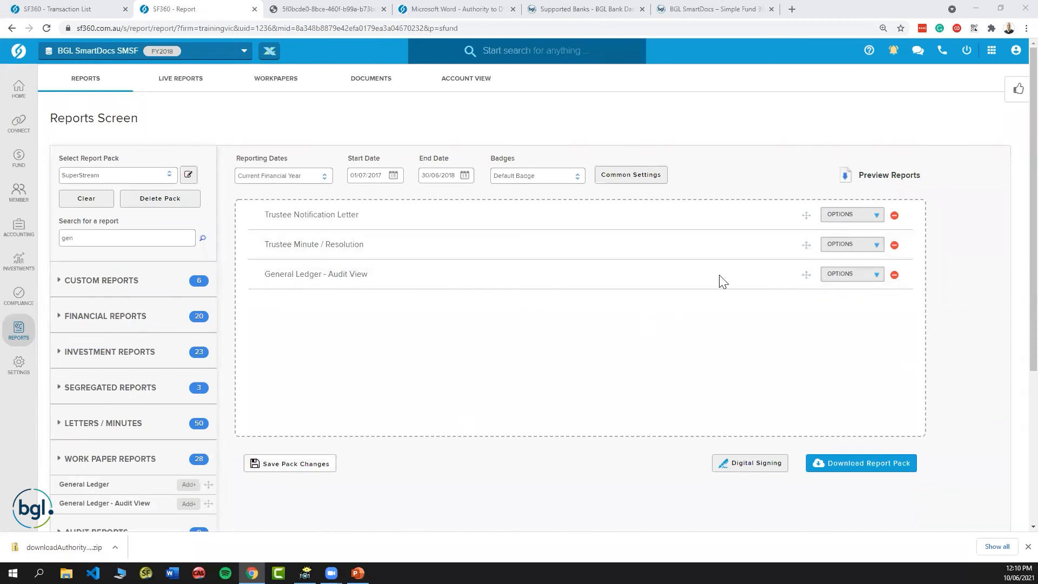
Step: Open the account settings of the General Ledger - Audit View report
left_click(862, 275)
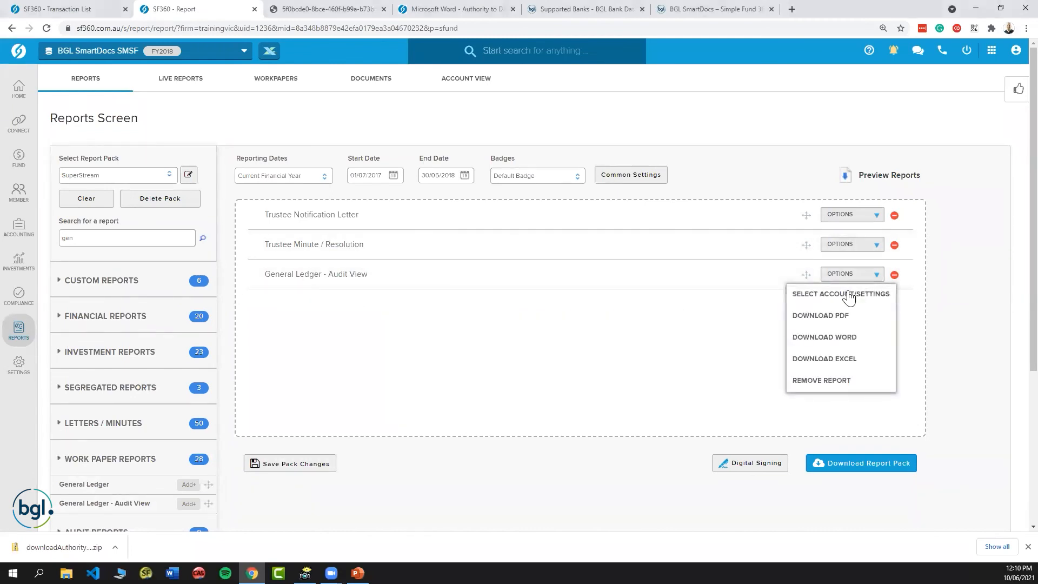
left_click(851, 295)
left_click(488, 178)
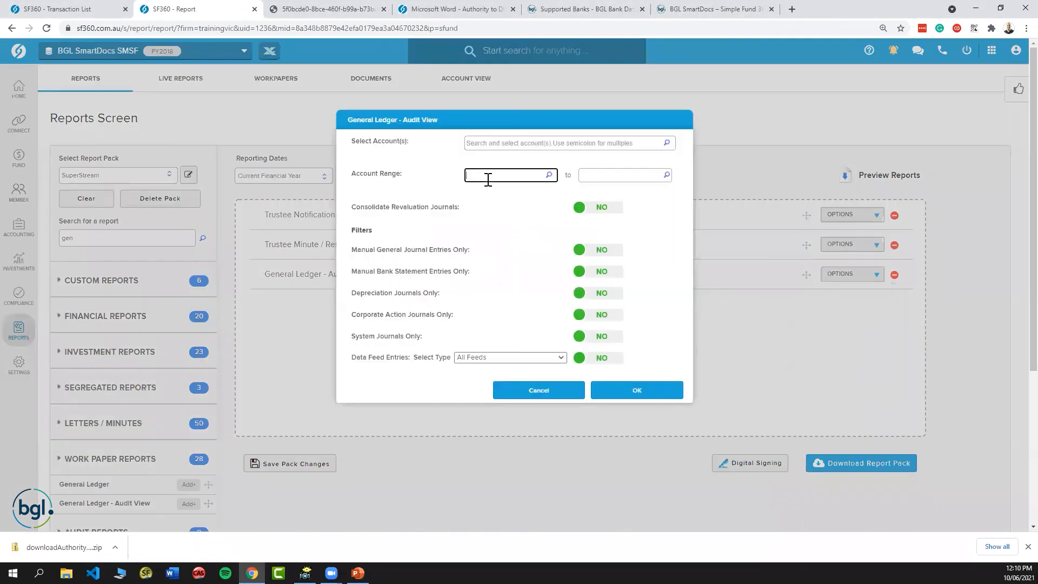
type("604")
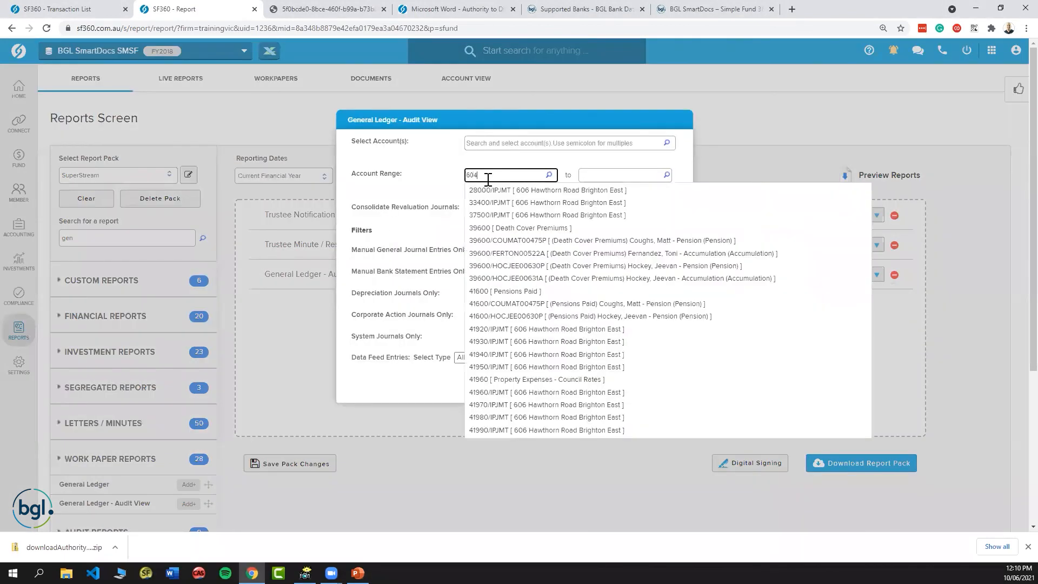
left_click(512, 203)
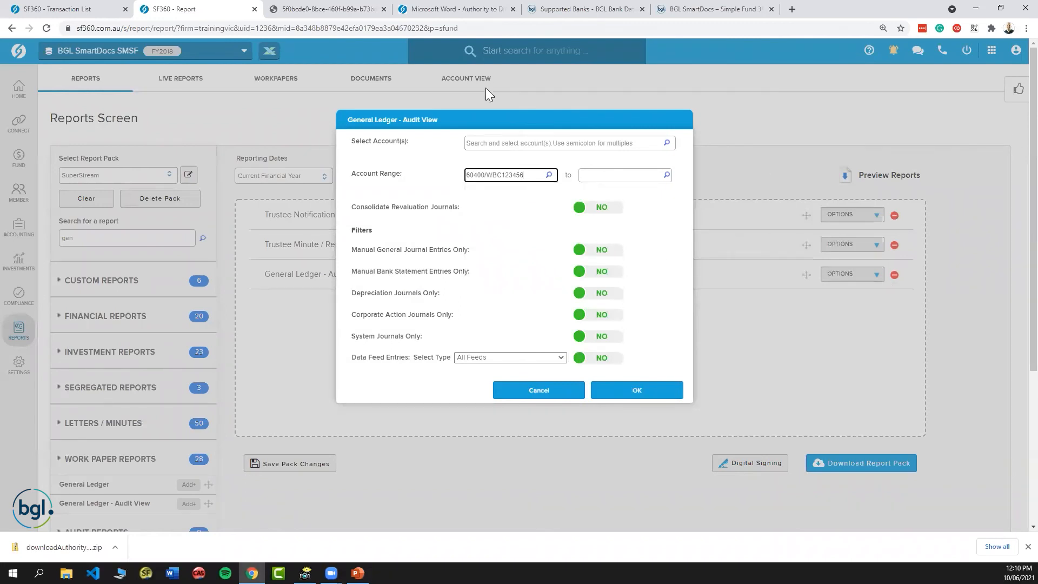
scroll(525, 273, "down", 1)
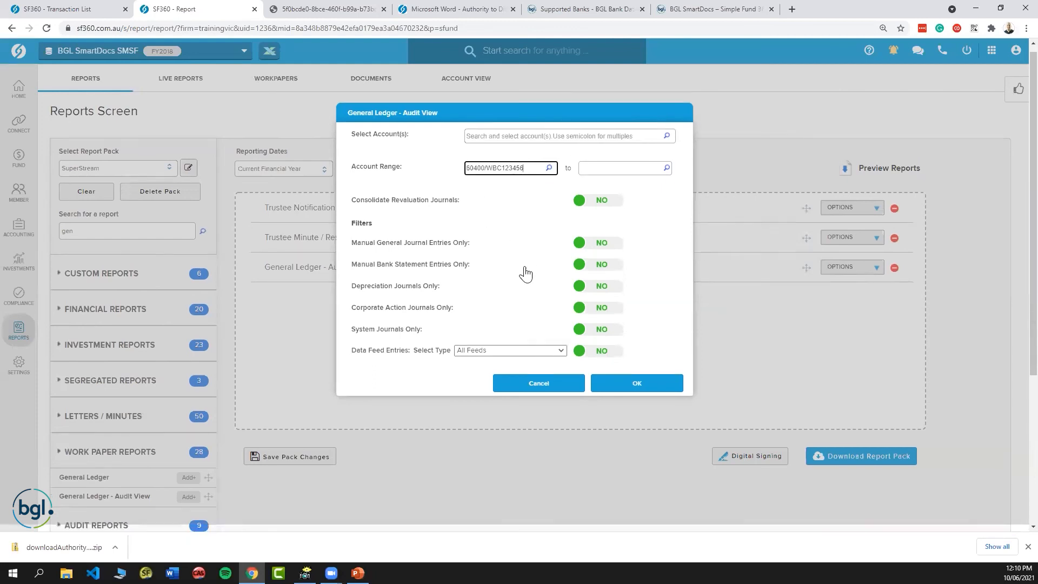
scroll(517, 276, "up", 1)
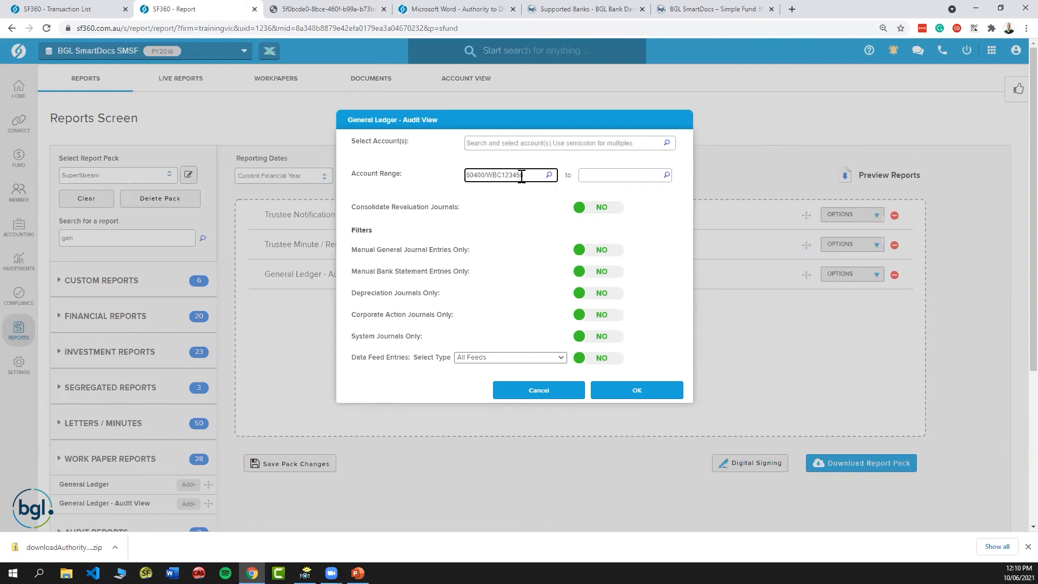
left_click_drag(536, 175, 445, 184)
key("BackSpace")
Step: Restrict the General Ledger - Audit View report to the Cash at Bank account under 60400 and download it as a PDF
left_click(491, 142)
type("604")
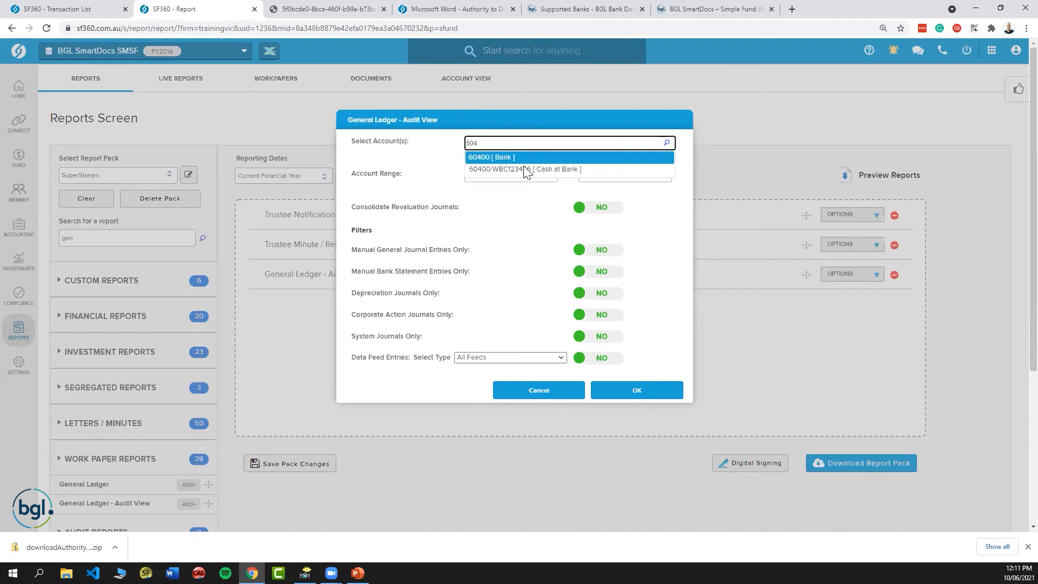
left_click(556, 171)
left_click(618, 392)
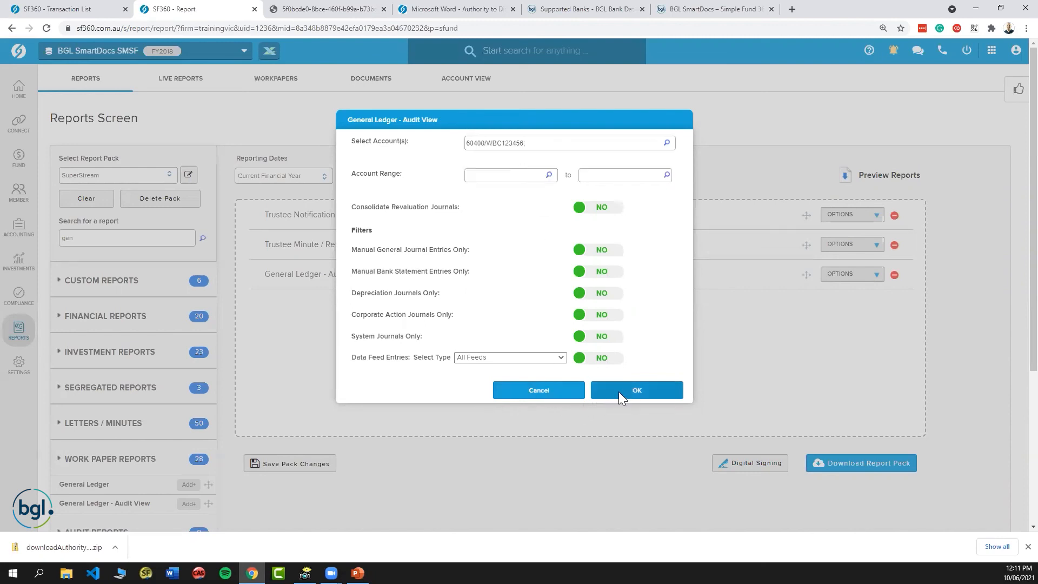
left_click(636, 319)
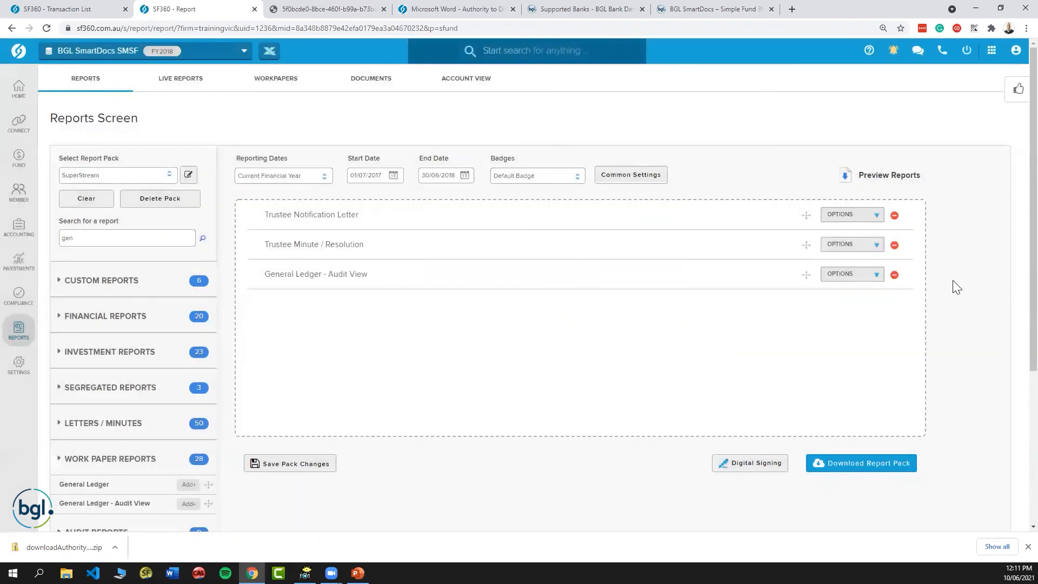
left_click(867, 276)
left_click(835, 319)
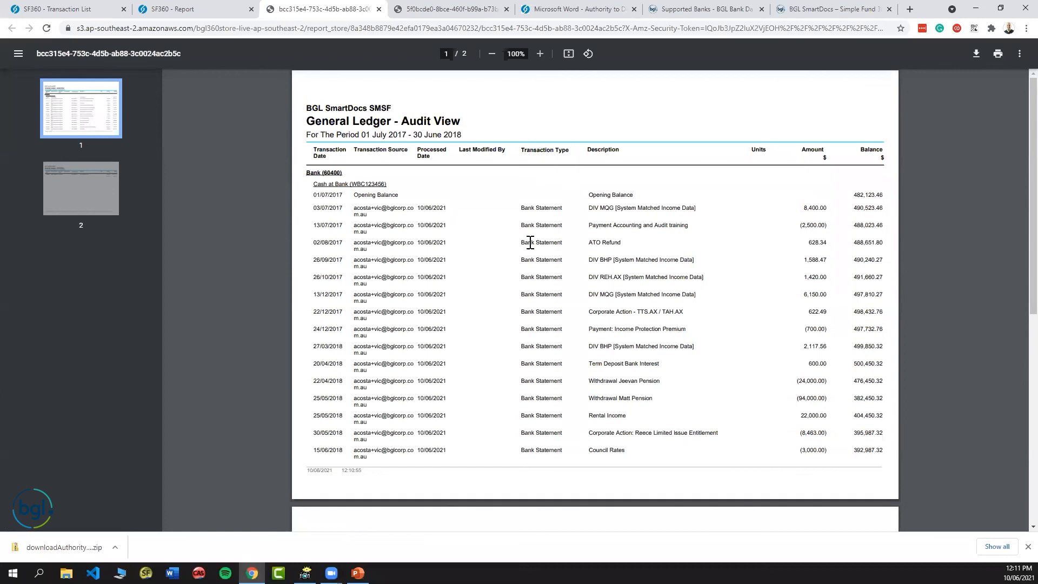
Step: Examine the transaction sources, processed dates and types in the General Ledger - Audit View PDF, and return to the Transaction List
scroll(530, 244, "down", 2)
scroll(530, 244, "down", 2)
scroll(531, 245, "up", 5)
scroll(551, 227, "down", 3)
scroll(551, 227, "down", 2)
scroll(551, 227, "up", 4)
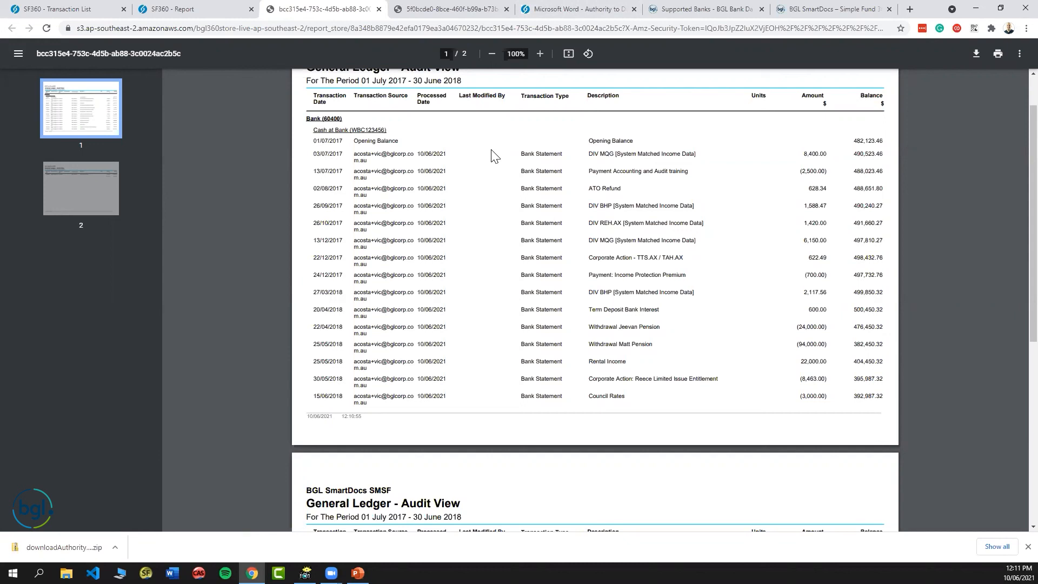
left_click(32, 8)
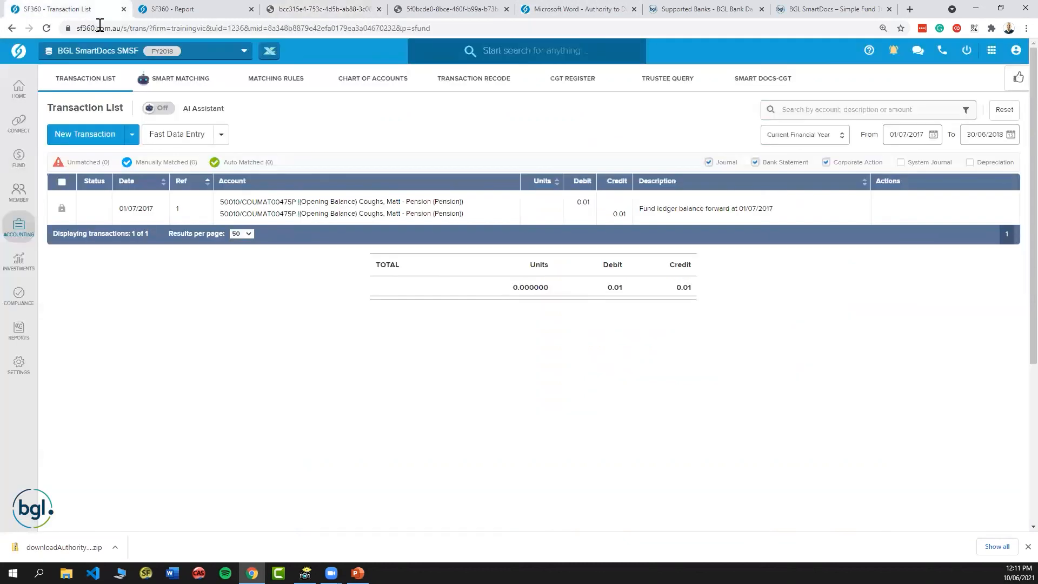